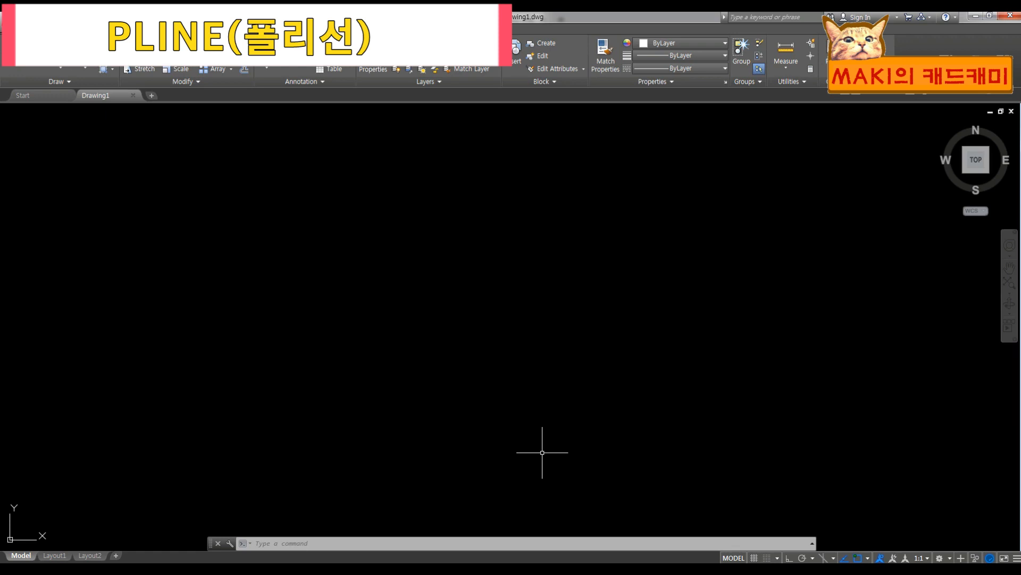
# - Draw an open zigzag outline of five connected straight segments with the Line command
pyautogui.write('l')
pyautogui.press('Return')
pyautogui.click(181, 204)
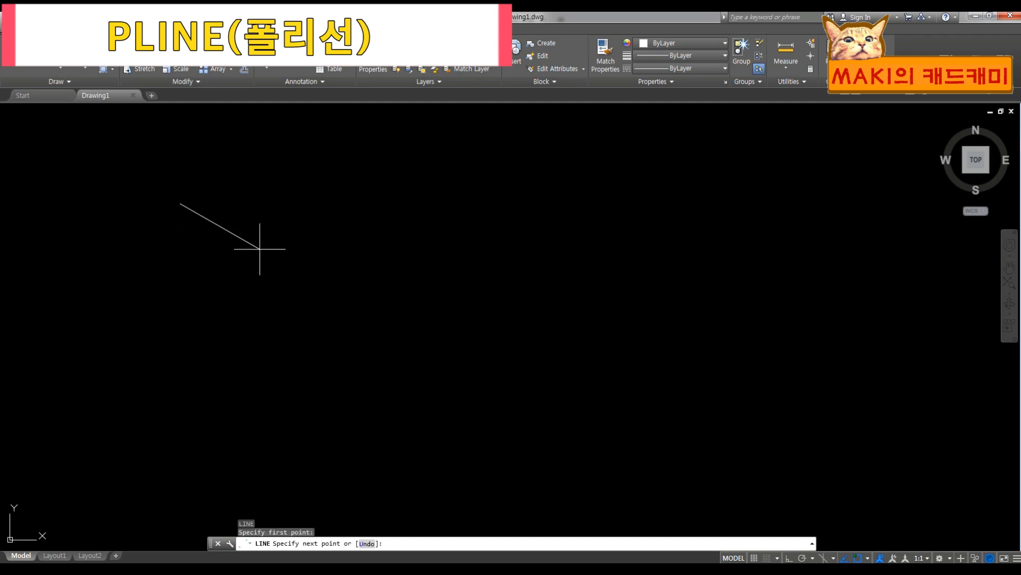
pyautogui.click(341, 313)
pyautogui.click(528, 170)
pyautogui.click(435, 434)
pyautogui.click(248, 417)
pyautogui.click(177, 314)
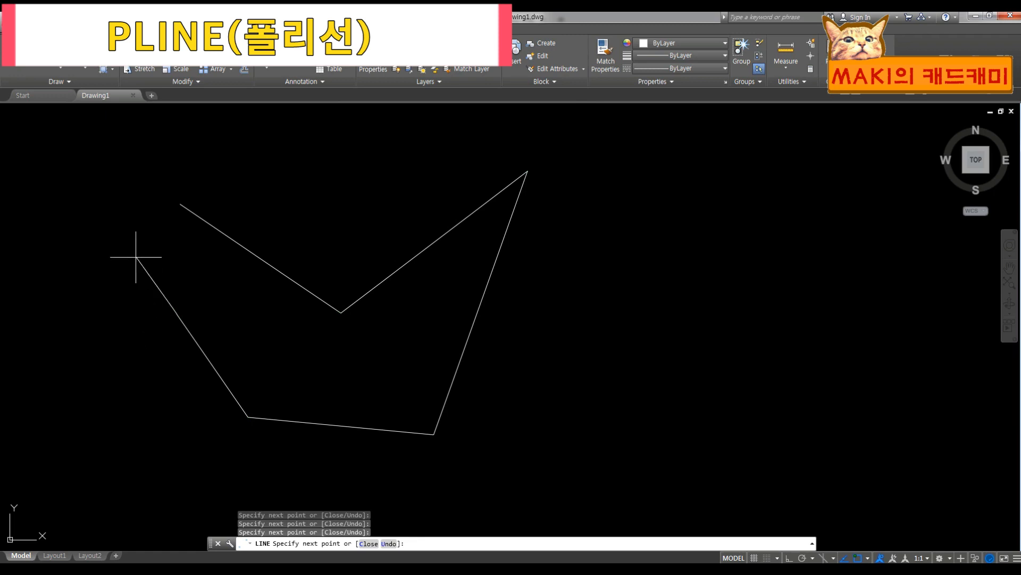
pyautogui.press('Return')
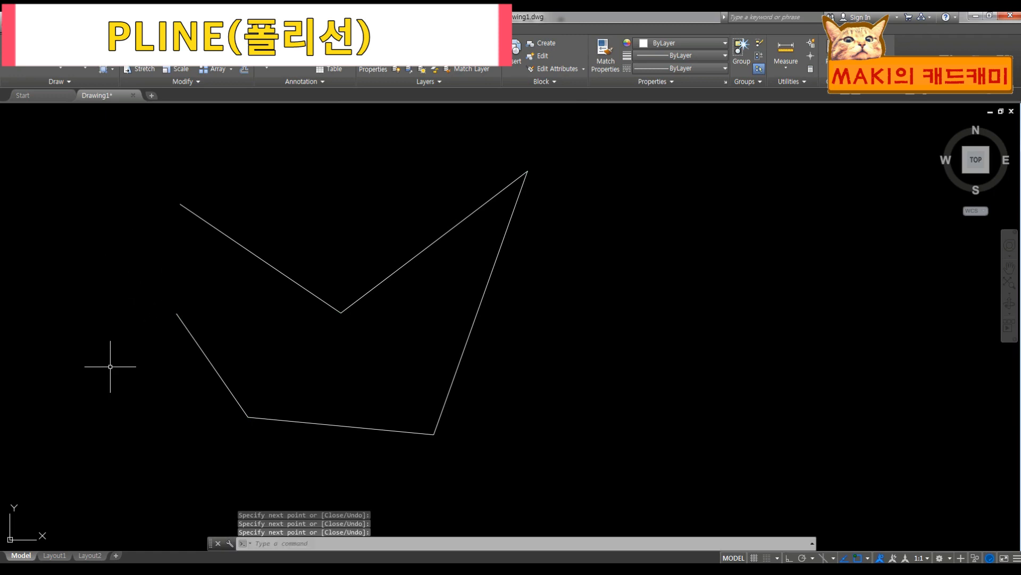
# - Start a polyline beside the line outline and give it three straight segments
pyautogui.write('pl')
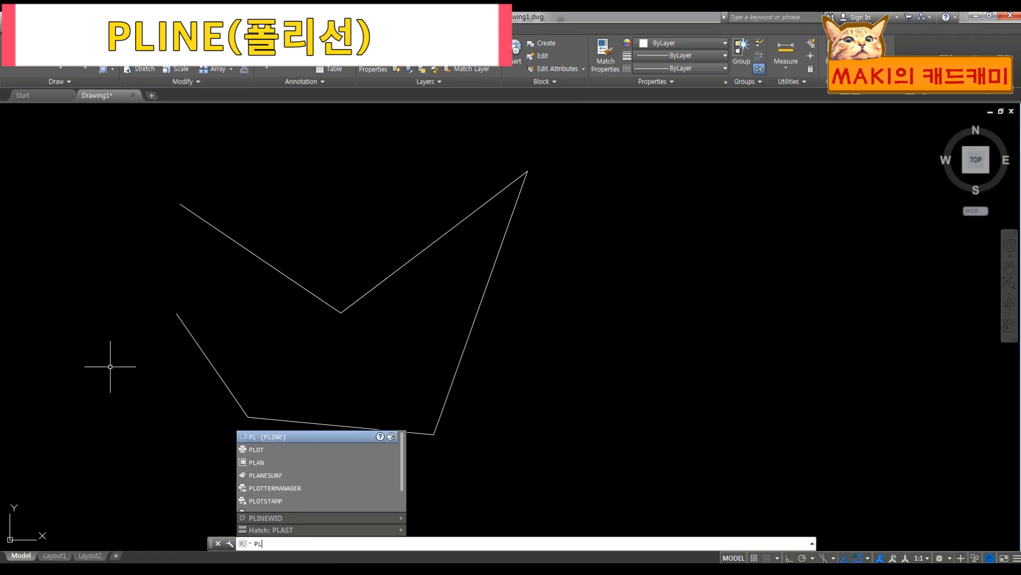
pyautogui.write('ine')
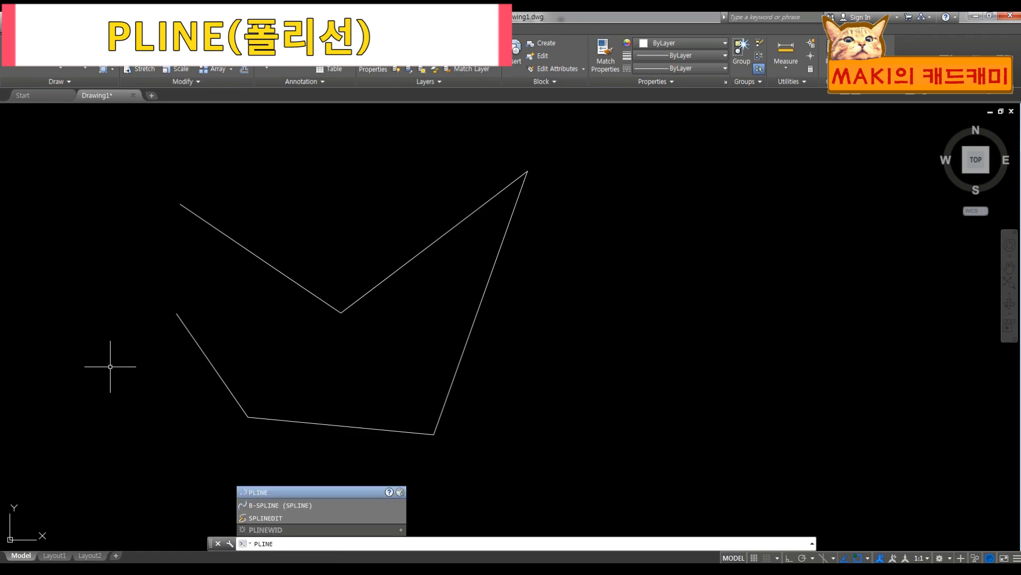
pyautogui.press('Return')
pyautogui.click(707, 171)
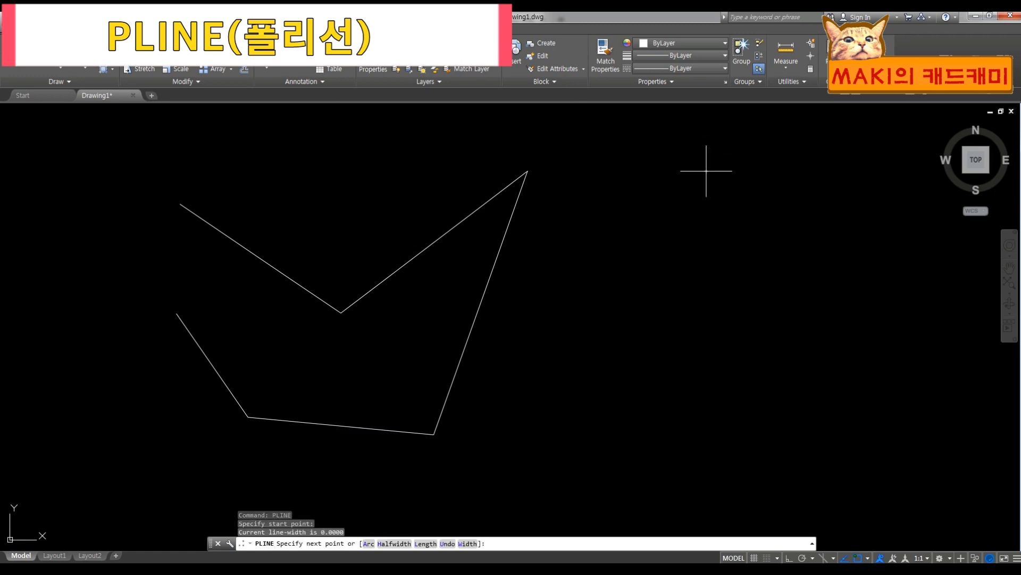
pyautogui.click(798, 268)
pyautogui.click(717, 373)
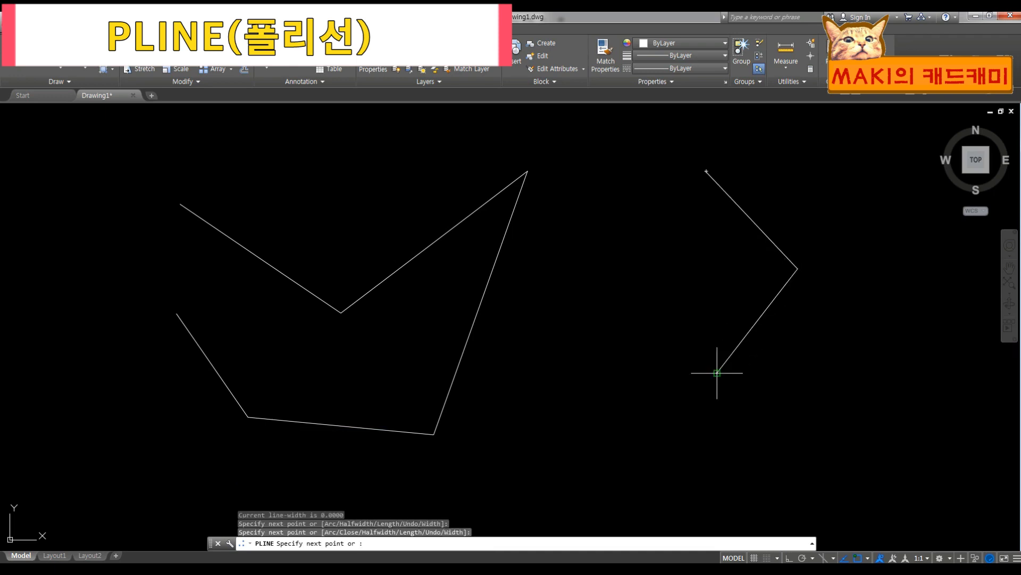
pyautogui.click(598, 335)
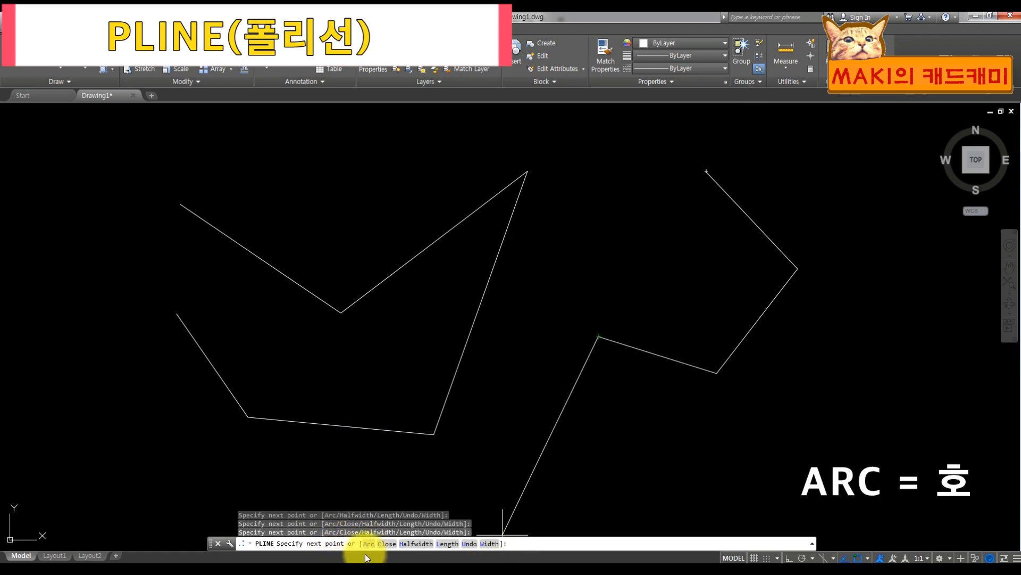
# - Continue the polyline in Arc mode with a large loop and a shallower arc curving the opposite way
pyautogui.press('Return')
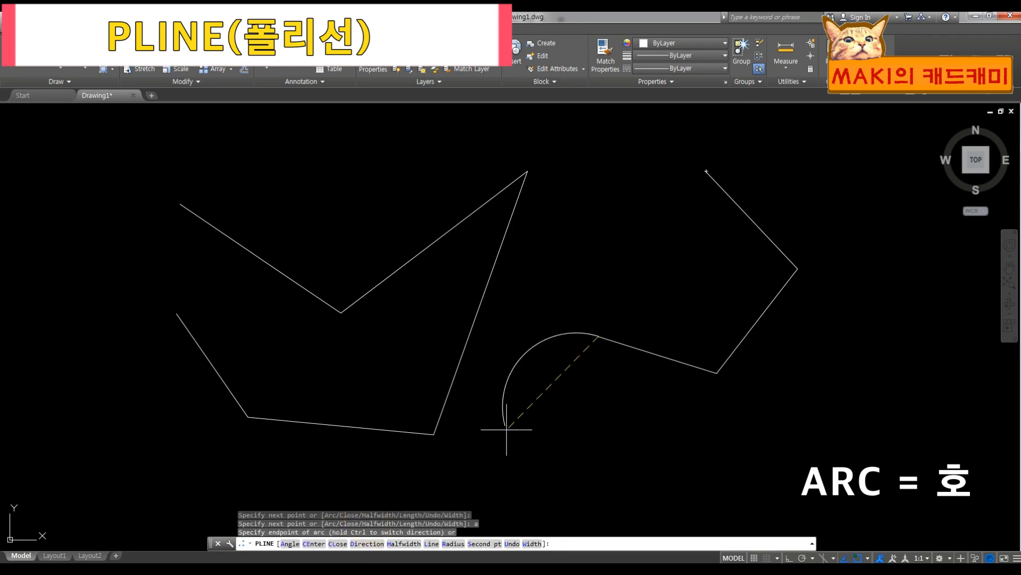
pyautogui.click(695, 463)
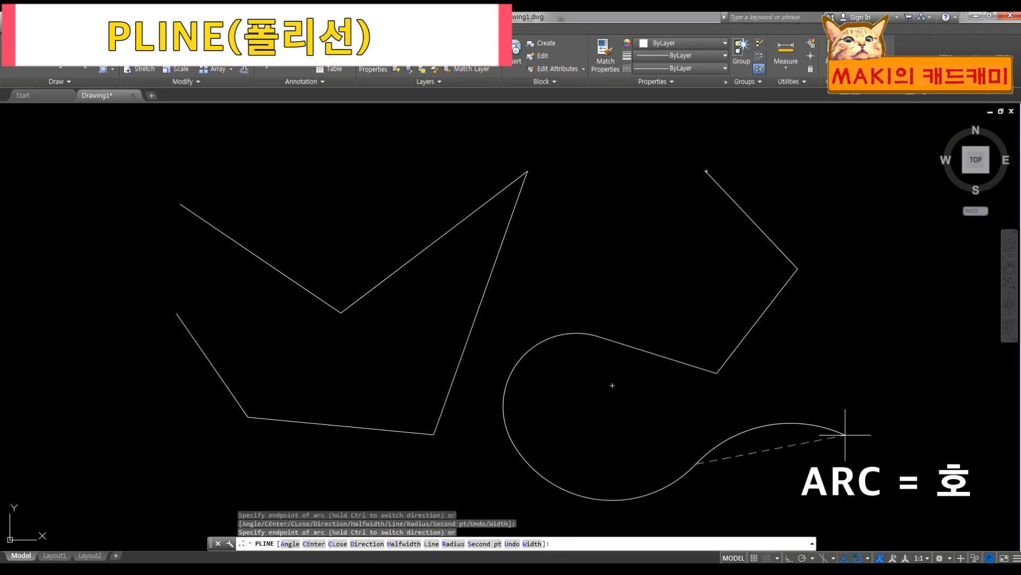
pyautogui.click(863, 454)
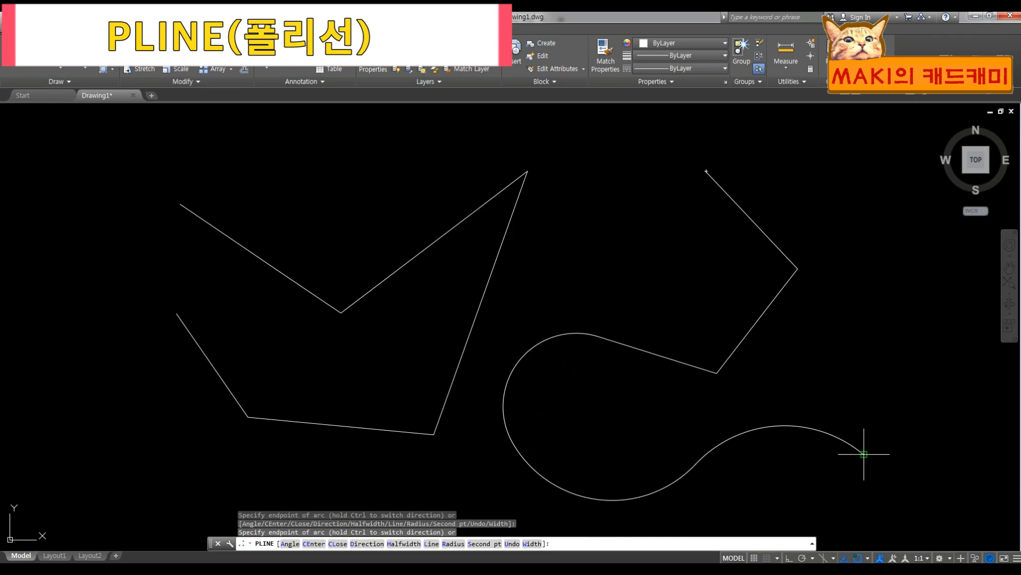
# - Switch the polyline back to Line mode, add two straight segments after the arcs and end it
pyautogui.write('l')
pyautogui.press('Return')
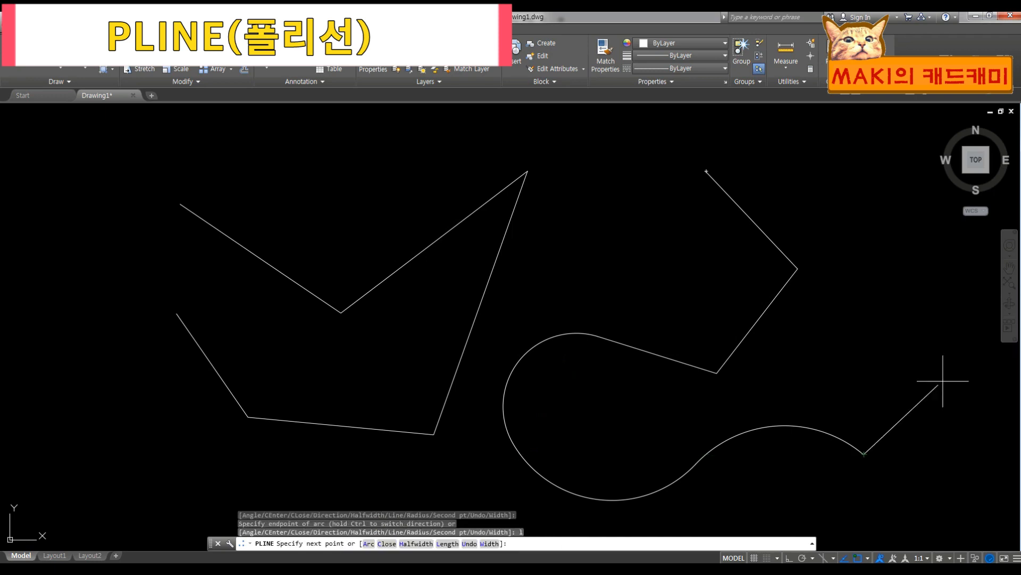
pyautogui.click(948, 365)
pyautogui.click(920, 312)
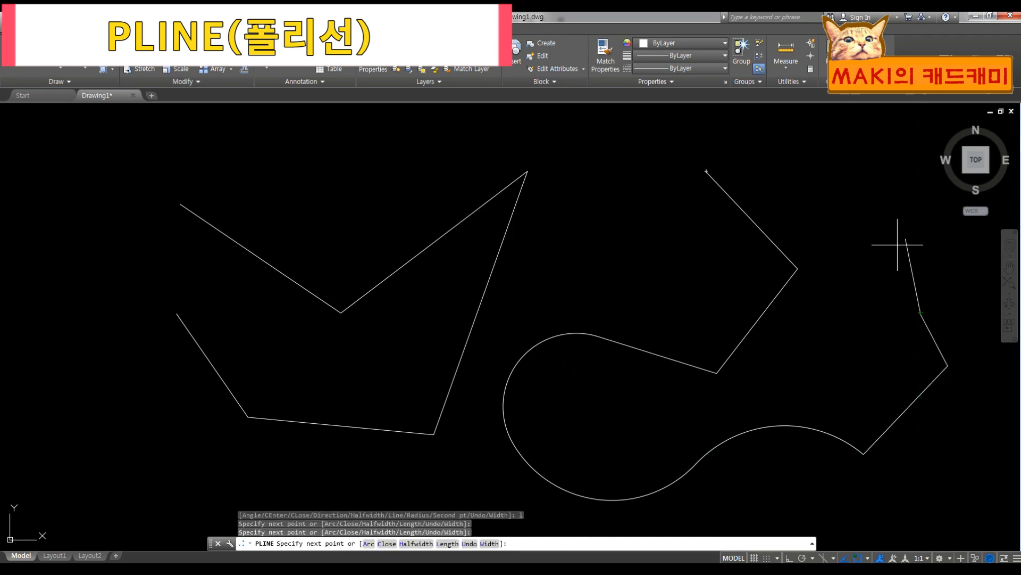
pyautogui.press('Return')
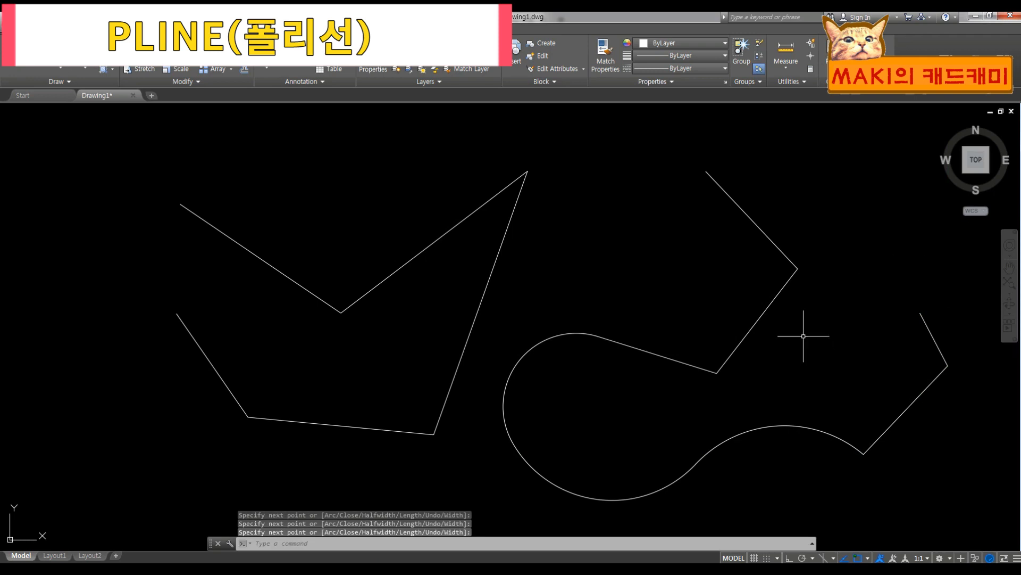
# - Select the five line segments one by one, clear the selection, and select the polyline for comparison before deselecting it
pyautogui.click(484, 292)
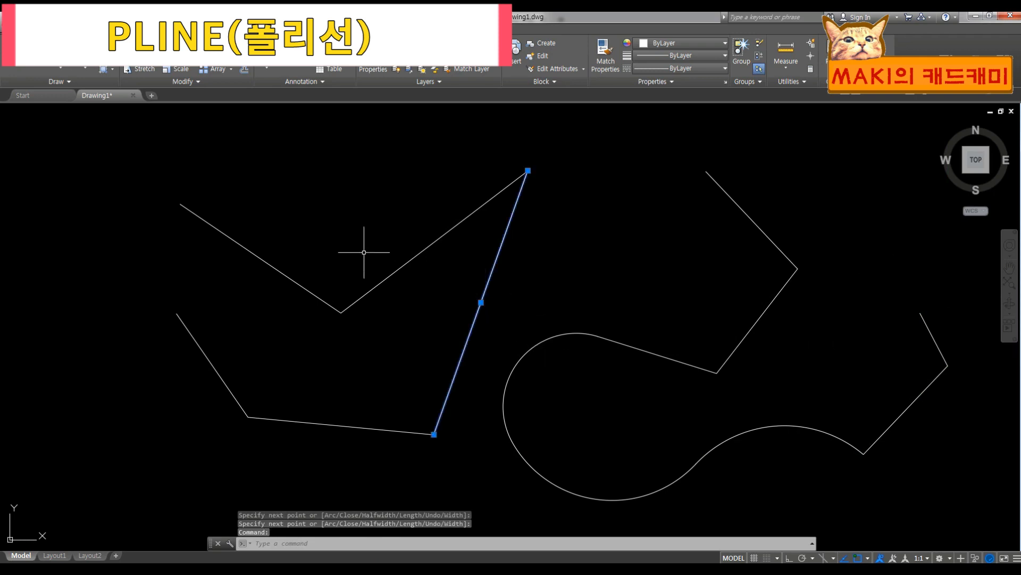
pyautogui.click(393, 272)
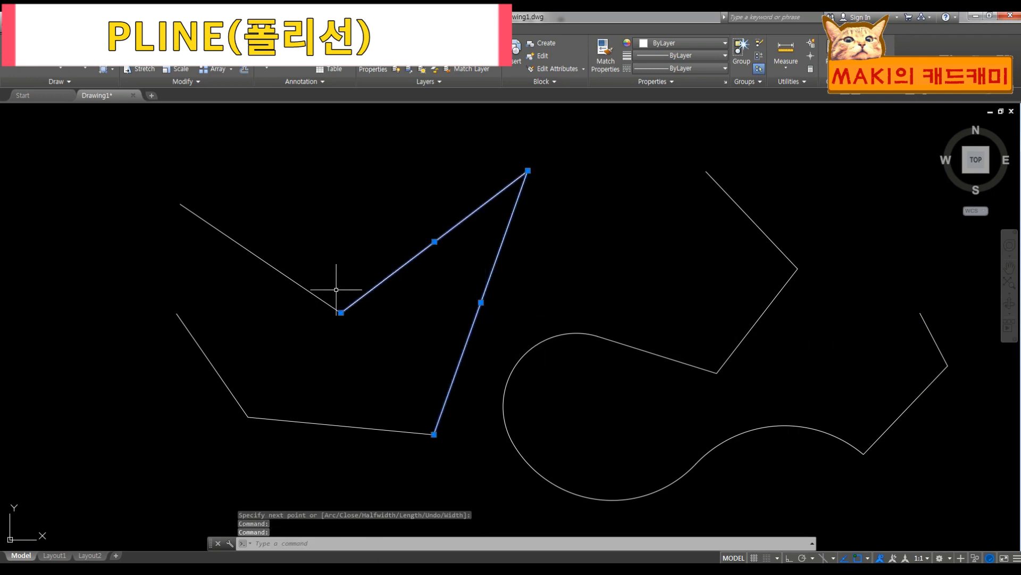
pyautogui.click(326, 299)
pyautogui.click(223, 379)
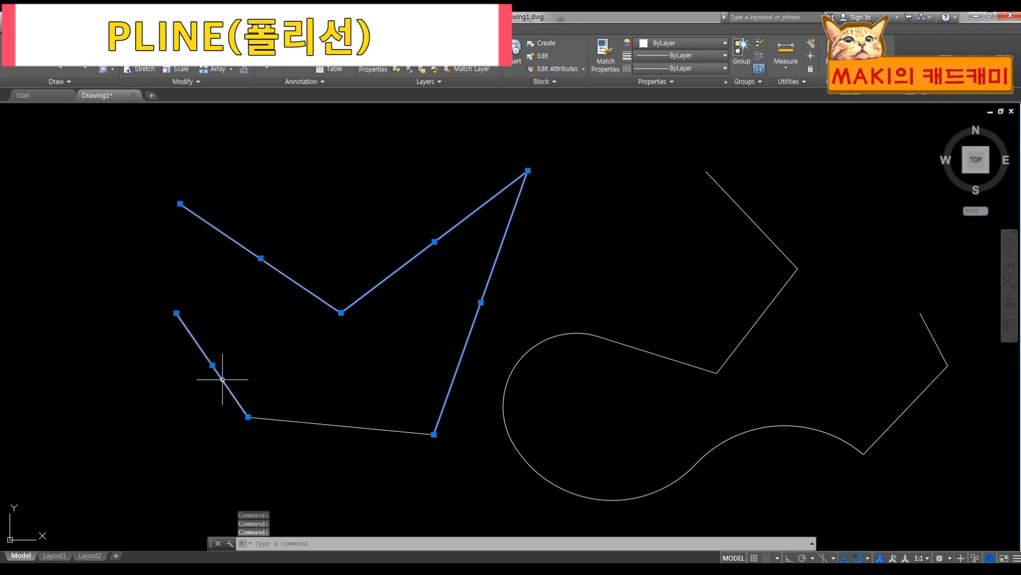
pyautogui.click(259, 415)
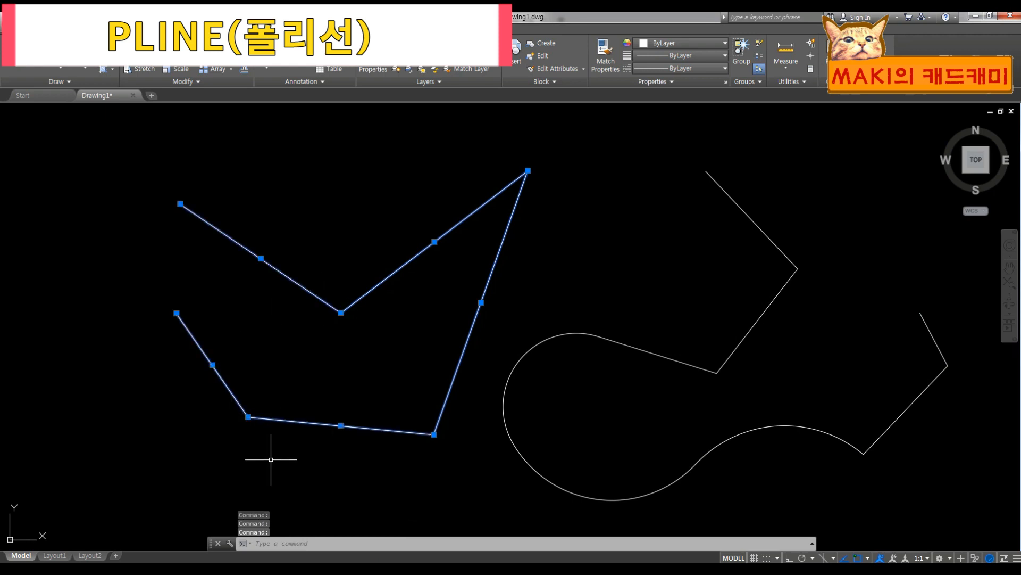
pyautogui.press('Escape')
pyautogui.press('Escape')
pyautogui.press('Escape')
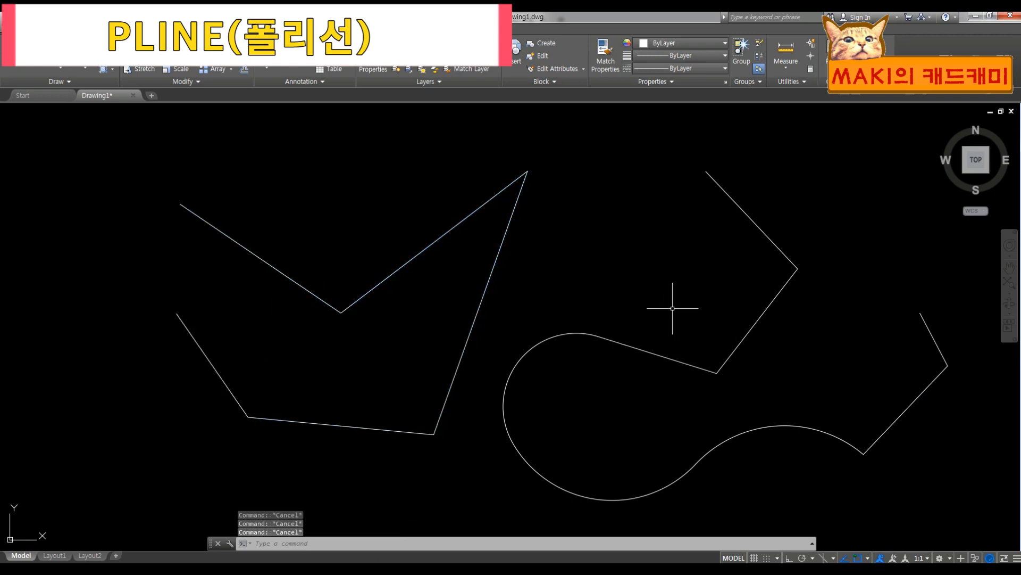
pyautogui.click(657, 353)
pyautogui.press('Escape')
# - Draw an open polyline of three straight segments in the empty area below the curved polyline
pyautogui.scroll(-4, 611, 402)
pyautogui.moveTo(612, 401); pyautogui.dragTo(586, 227, button='middle')
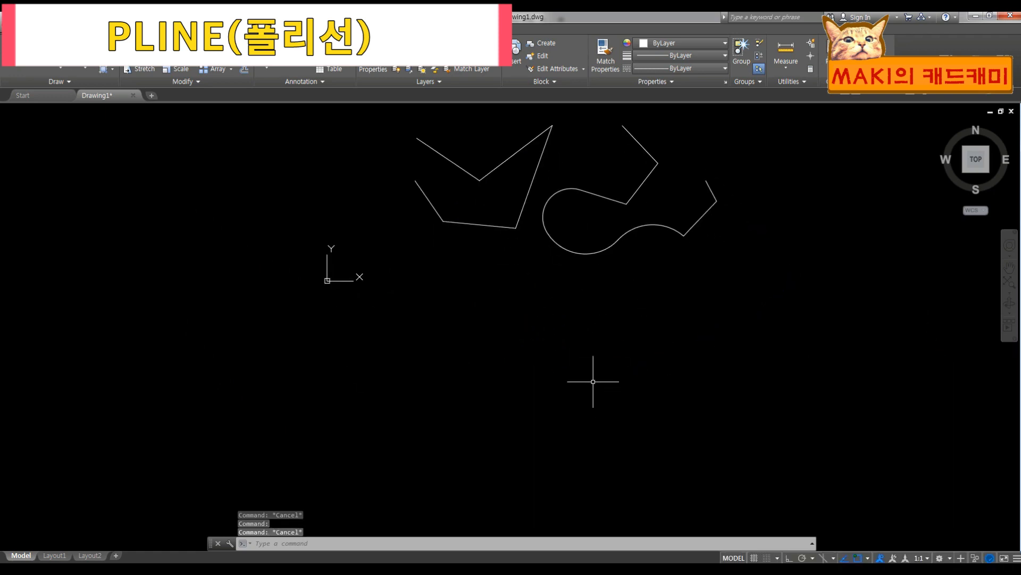
pyautogui.write('plin')
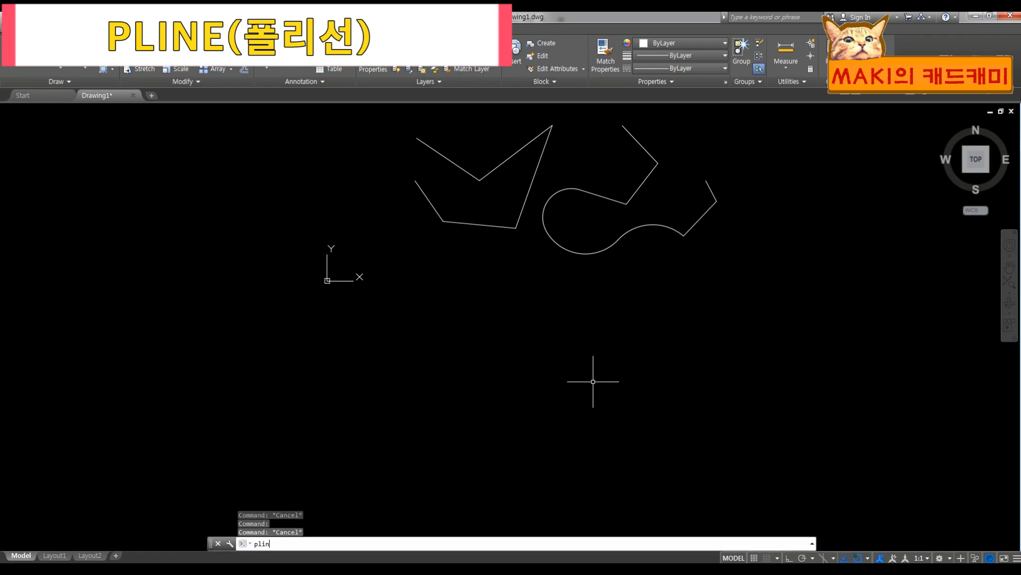
pyautogui.press('Return')
pyautogui.click(603, 299)
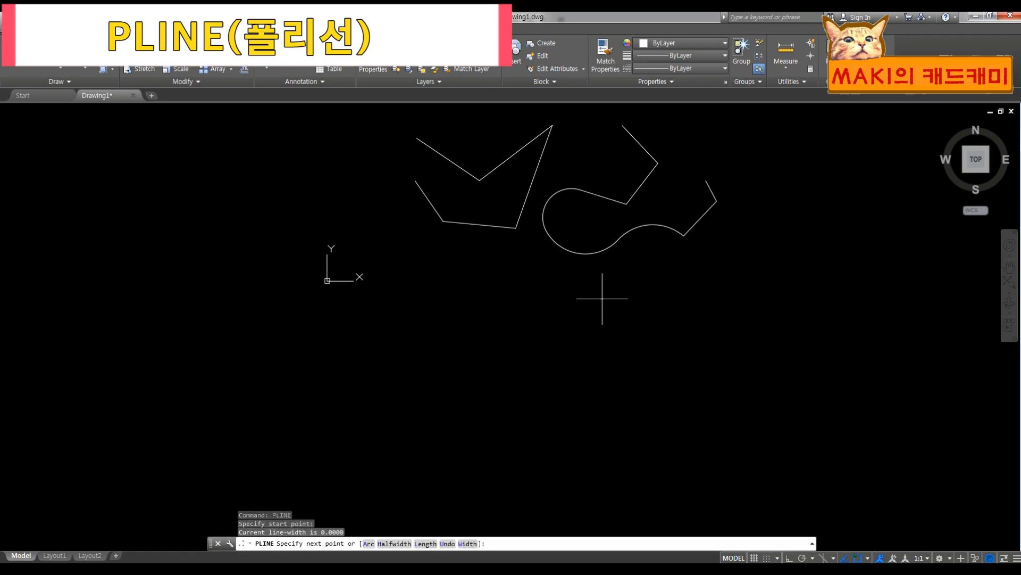
pyautogui.click(711, 357)
pyautogui.click(645, 437)
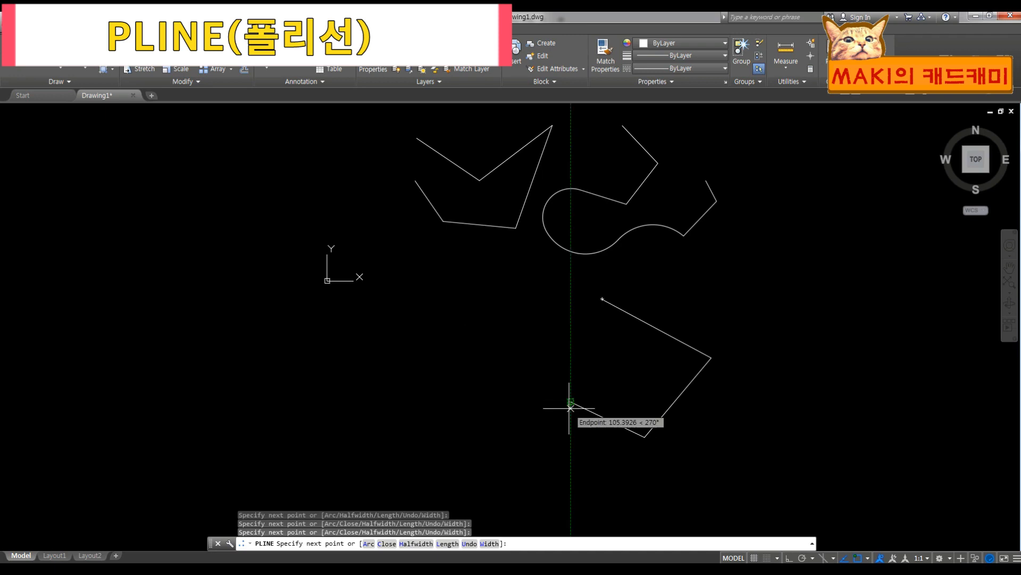
# - Select the three-segment polyline and the lowest line of the zigzag outline, compare their grips, and clear the selection
pyautogui.click(591, 411)
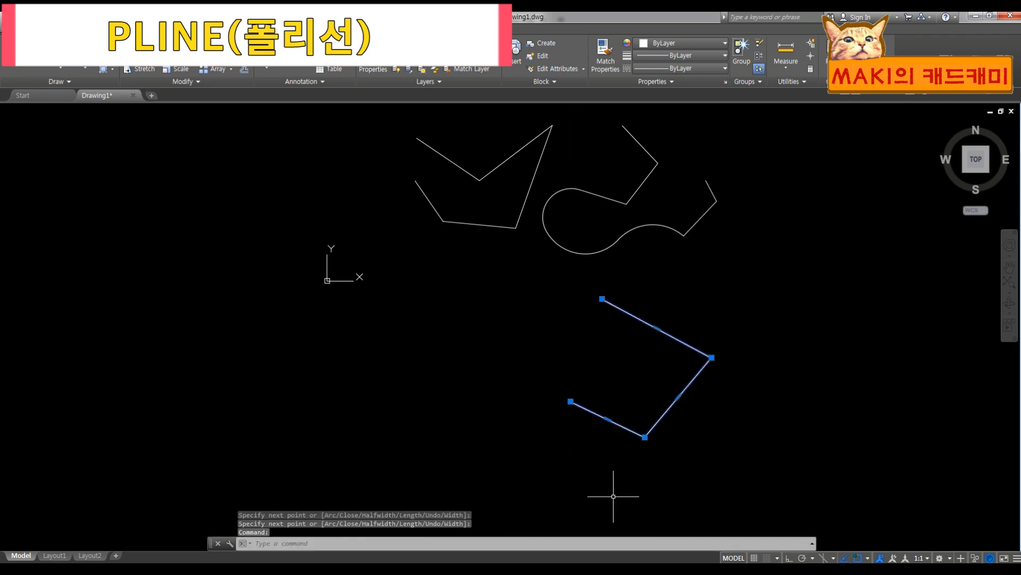
pyautogui.click(500, 225)
pyautogui.moveTo(454, 325)
pyautogui.mouseDown(button='middle')
pyautogui.moveTo(459, 382)
pyautogui.moveTo(483, 361)
pyautogui.mouseUp(button='middle')
pyautogui.scroll(2, 482, 278)
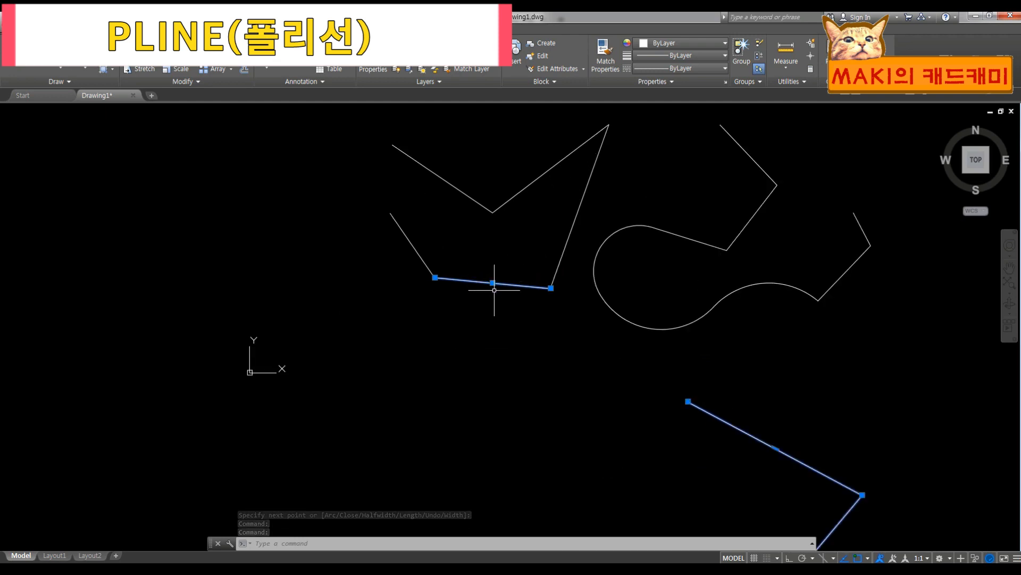
pyautogui.scroll(-2, 494, 290)
pyautogui.moveTo(527, 435); pyautogui.dragTo(494, 321, button='middle')
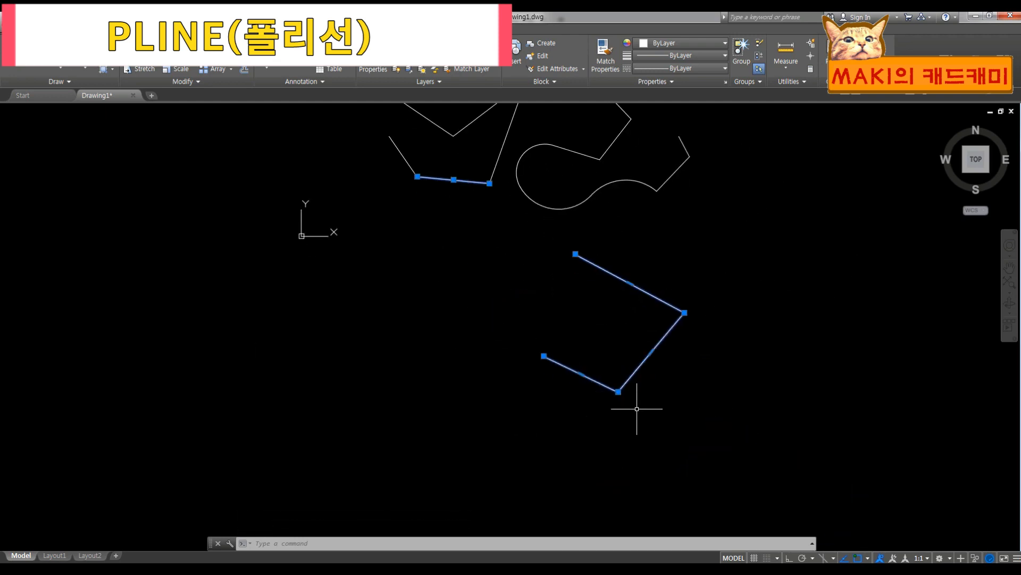
pyautogui.moveTo(540, 404); pyautogui.dragTo(574, 432, button='middle')
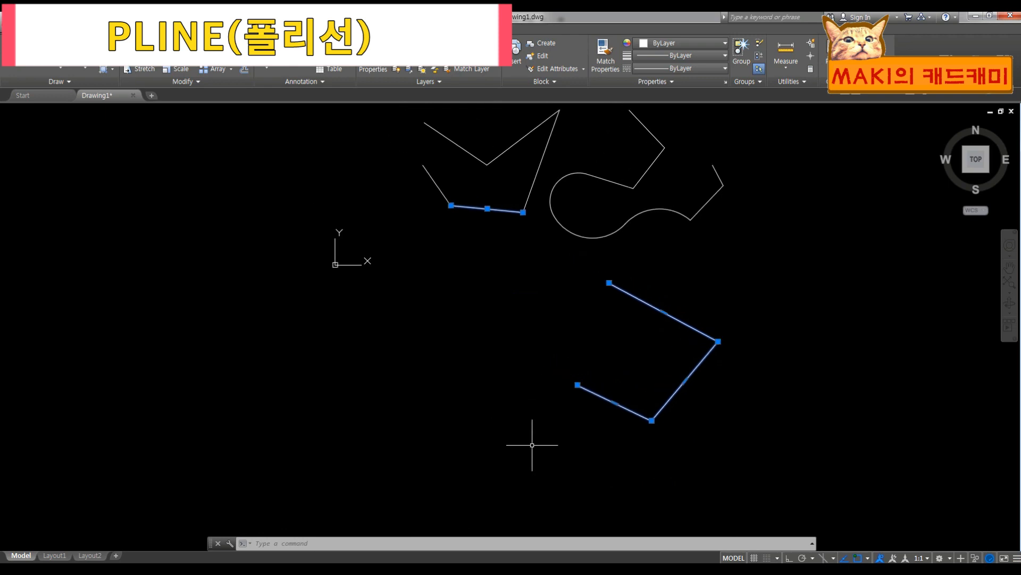
pyautogui.press('Escape')
pyautogui.press('Escape')
# - Draw a single vertical line to the left of the existing shapes with Ortho mode on
pyautogui.write('l')
pyautogui.press('Return')
pyautogui.click(156, 232)
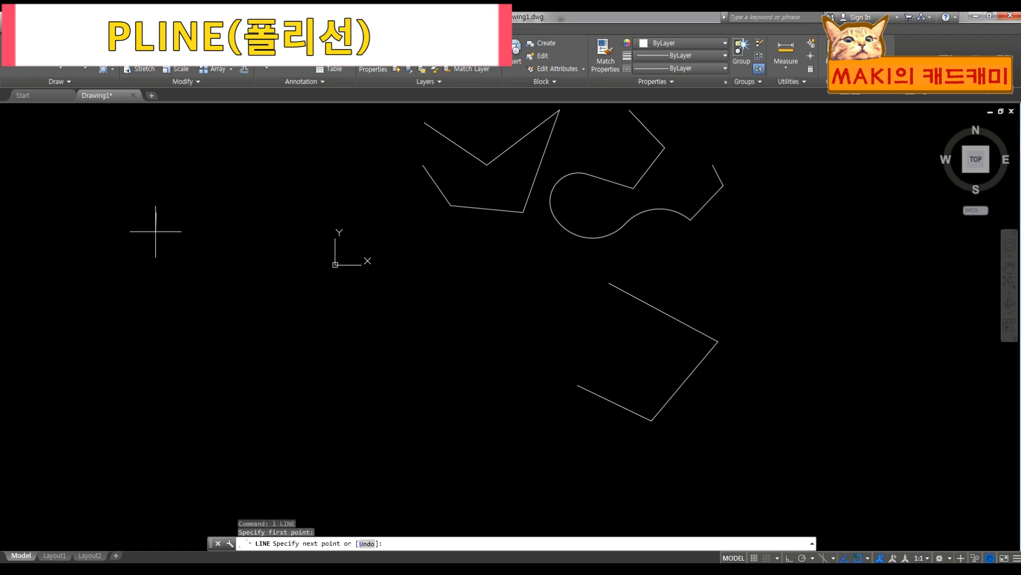
pyautogui.press('F8')
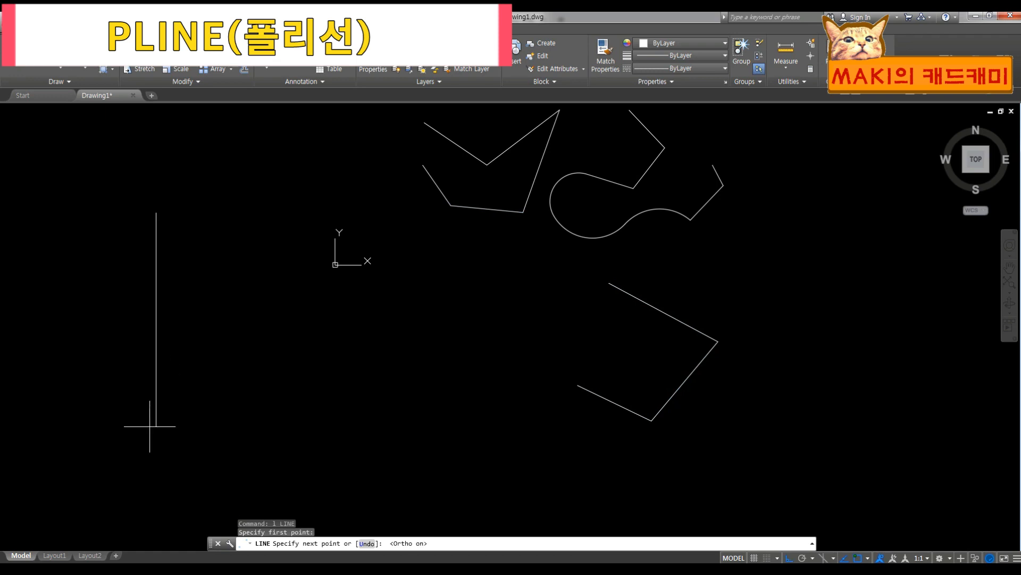
pyautogui.click(152, 425)
pyautogui.press('Return')
pyautogui.press('Return')
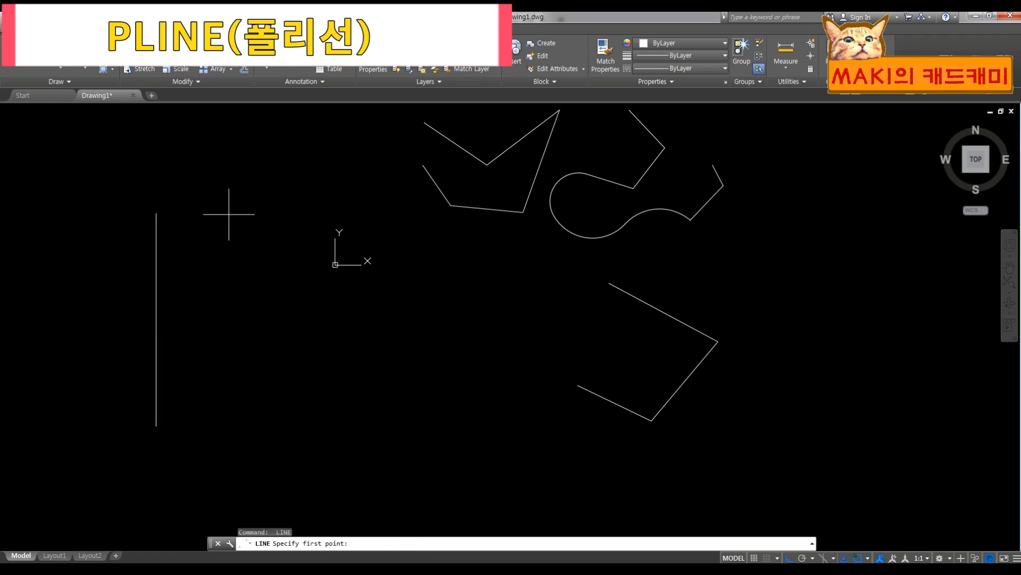
pyautogui.press('Escape')
pyautogui.press('Escape')
pyautogui.write('pk')
pyautogui.press('BackSpace')
pyautogui.press('Return')
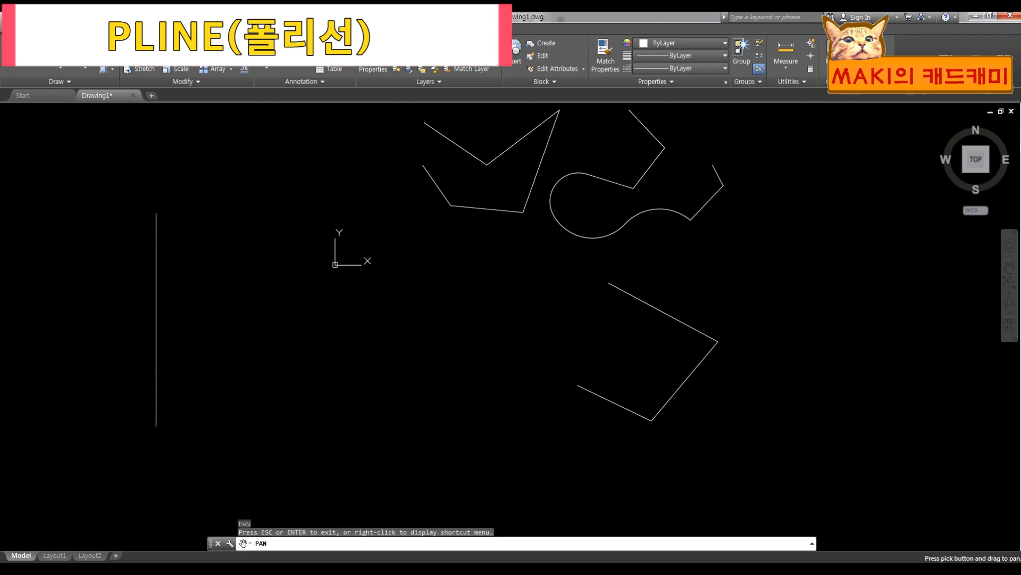
pyautogui.press('Escape')
# - Draw a single-segment vertical polyline just to the right of the vertical line, about as long
pyautogui.write('pl')
pyautogui.press('Return')
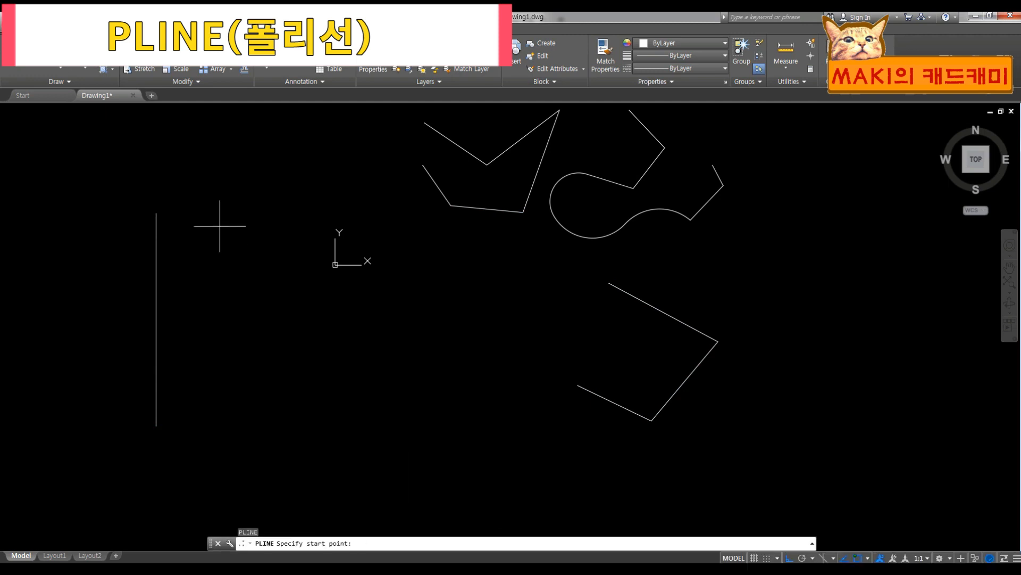
pyautogui.click(219, 215)
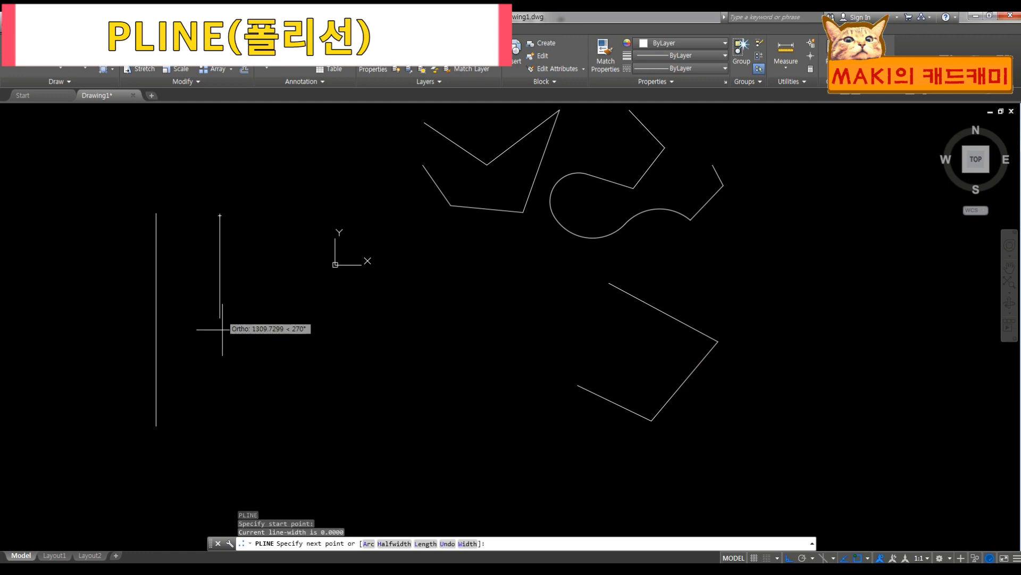
pyautogui.click(218, 419)
pyautogui.press('Return')
# - Select both the vertical line and the vertical polyline to compare their midpoint grips
pyautogui.click(244, 374)
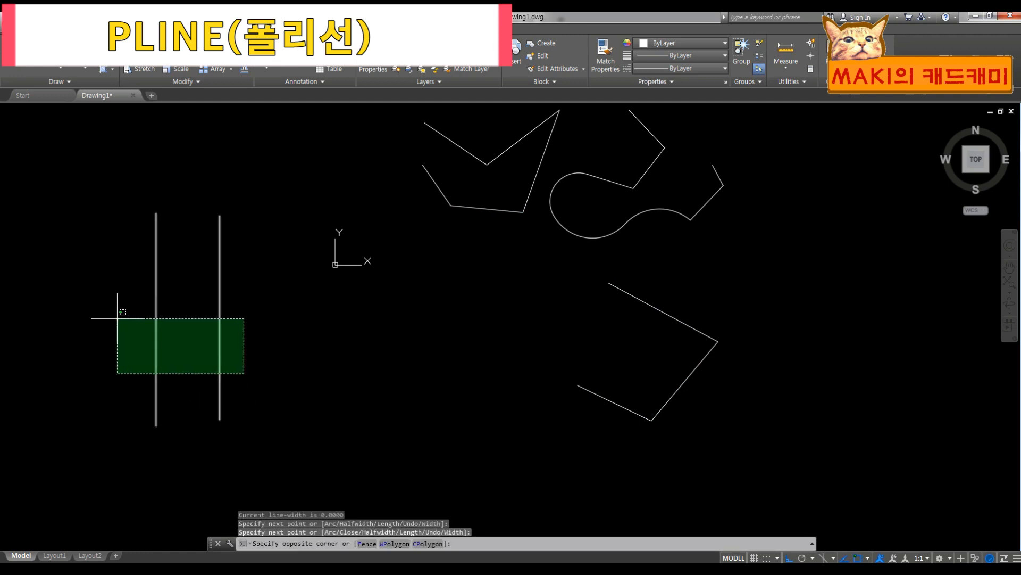
pyautogui.click(118, 319)
pyautogui.scroll(2, 169, 319)
pyautogui.moveTo(168, 340); pyautogui.dragTo(245, 329, button='middle')
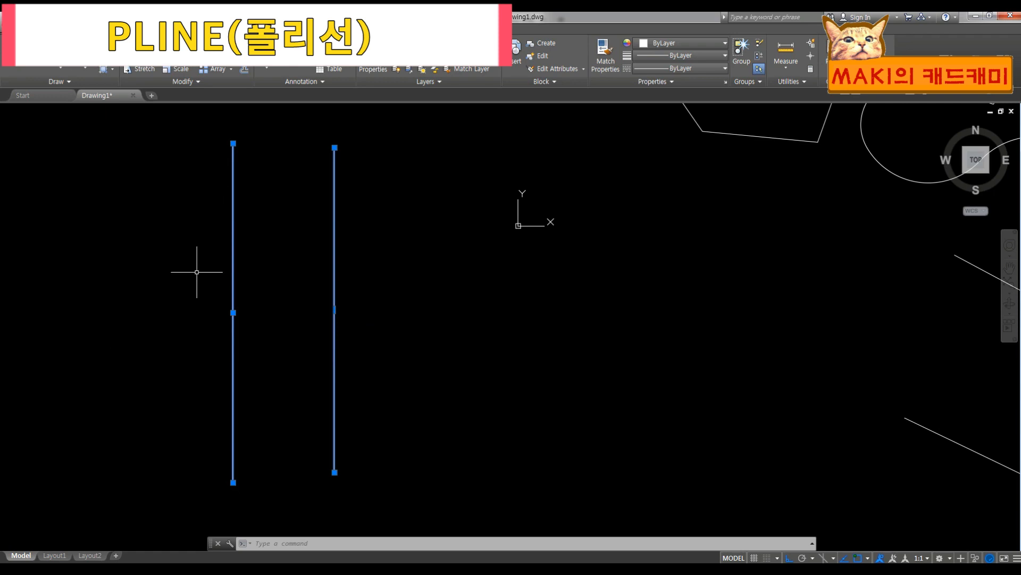
# - Select the bottom line of the zigzag outline to check how its segments are selected, and clear the selection
pyautogui.scroll(-4, 182, 292)
pyautogui.scroll(4, 404, 232)
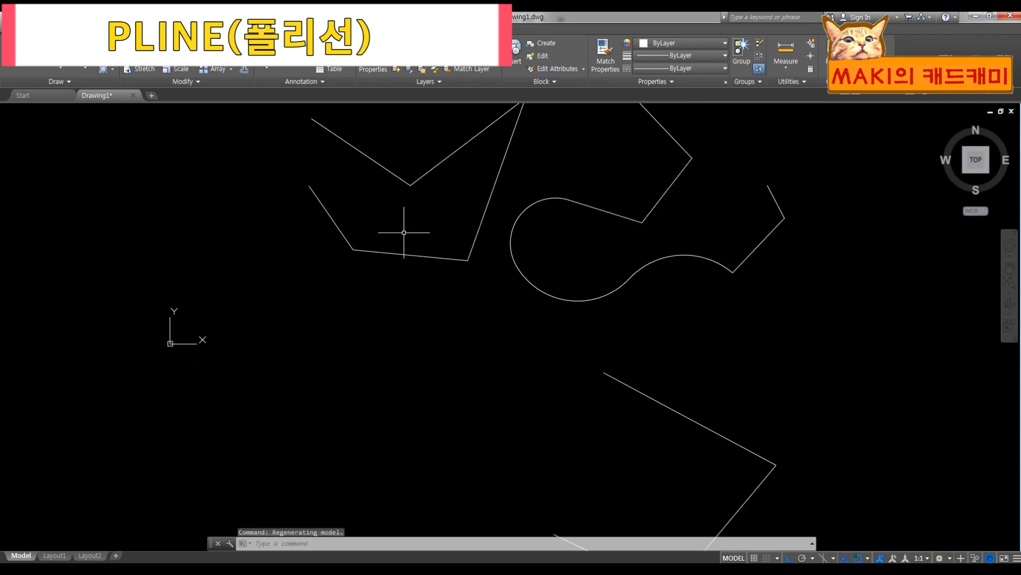
pyautogui.click(399, 263)
pyautogui.click(372, 232)
pyautogui.click(368, 225)
pyautogui.press('Escape')
pyautogui.press('Escape')
# - Select the three-segment polyline below the curved polyline to check that it is a single object, and clear the selection
pyautogui.moveTo(777, 456); pyautogui.dragTo(755, 358, button='middle')
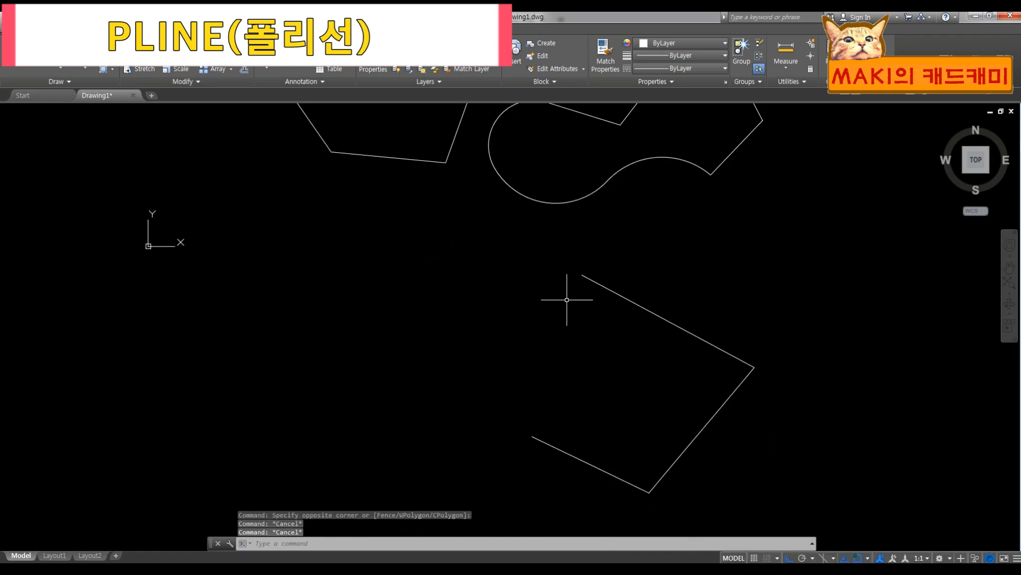
pyautogui.click(747, 474)
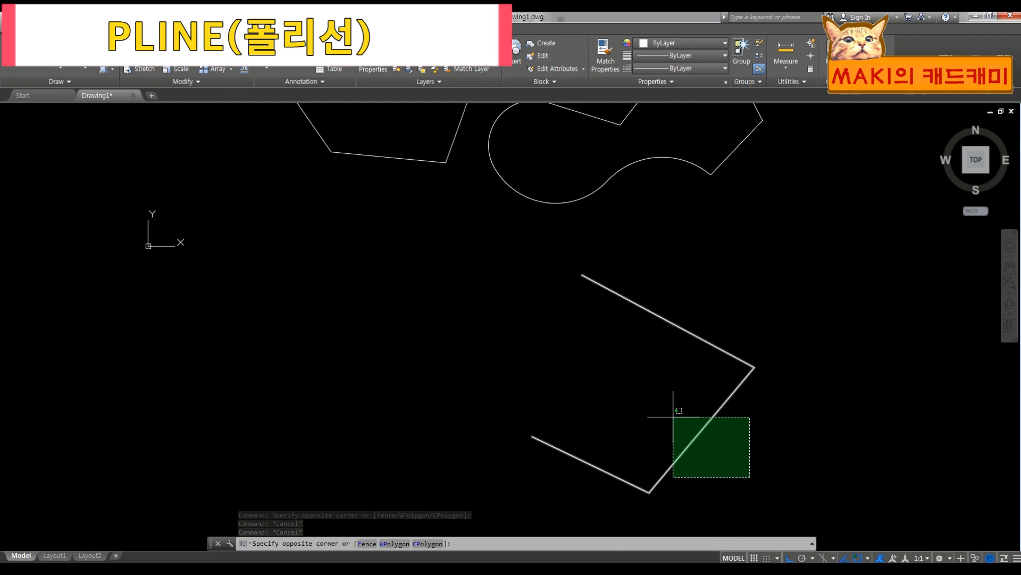
pyautogui.click(683, 426)
pyautogui.moveTo(706, 257); pyautogui.dragTo(727, 338, button='middle')
pyautogui.click(675, 208)
pyautogui.press('Escape')
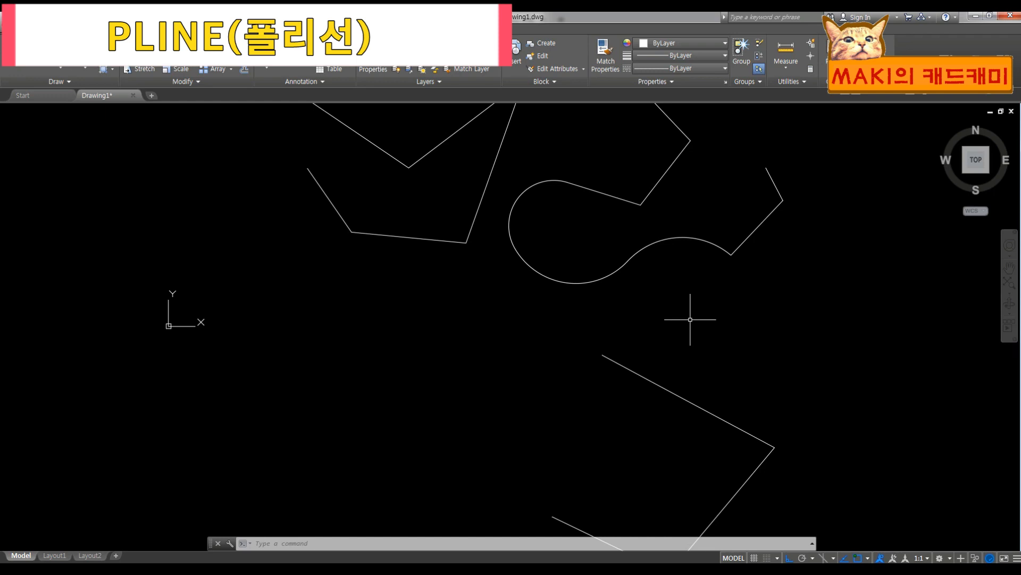
pyautogui.press('Escape')
pyautogui.press('Escape')
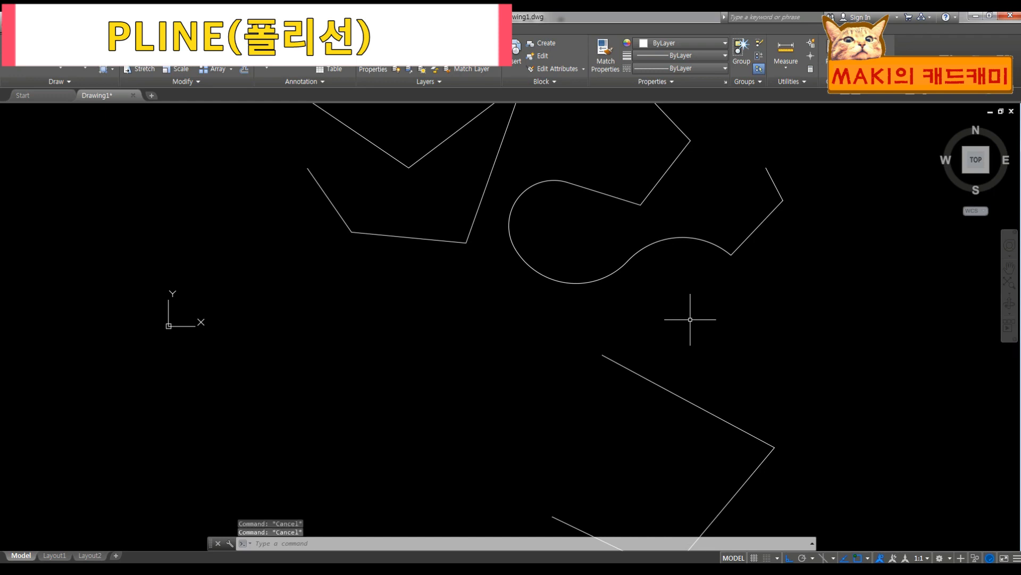
# - Draw a rectangle with the RECTANG command in the empty area below the zigzag outline
pyautogui.write('pec')
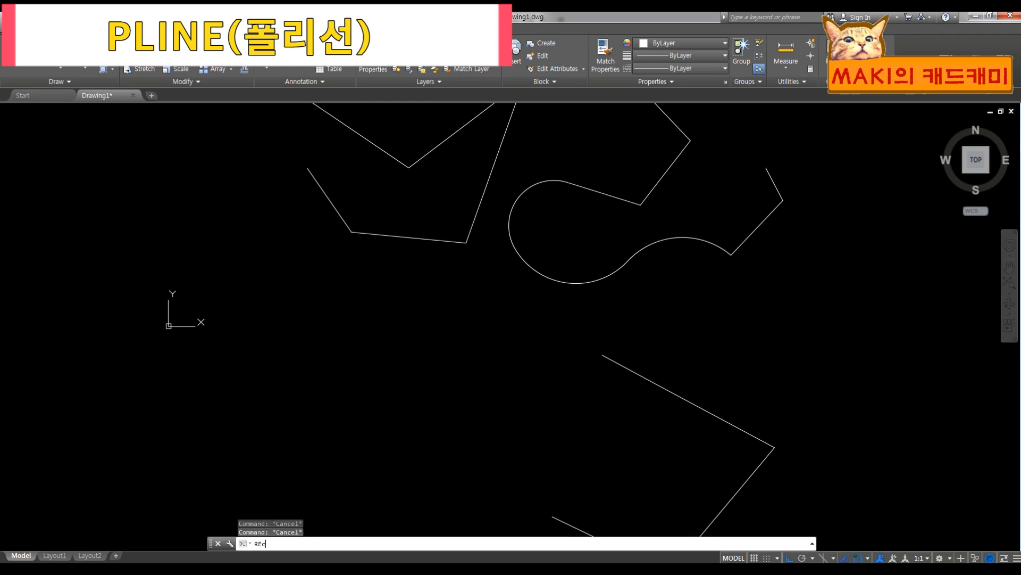
pyautogui.press('Return')
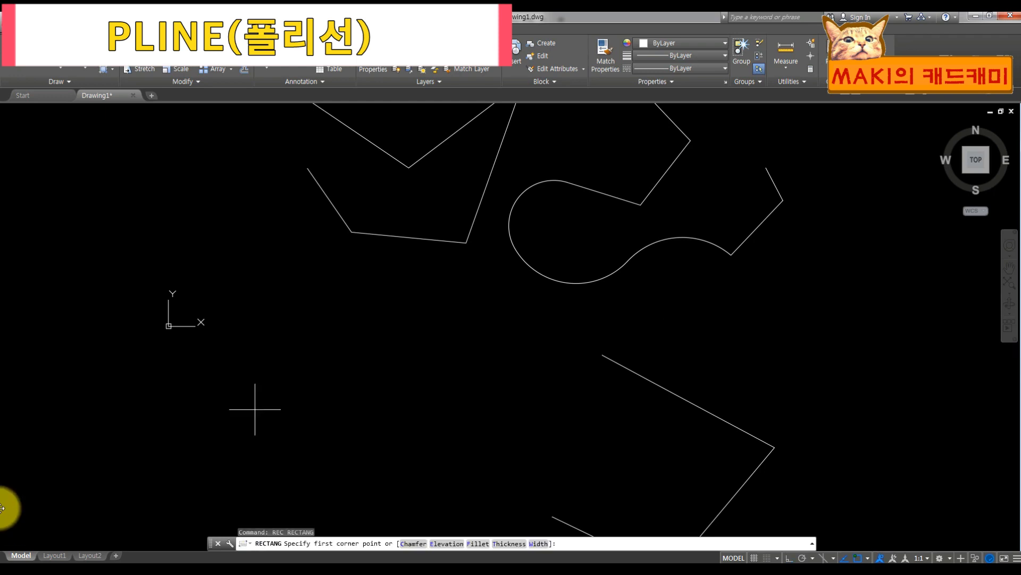
pyautogui.click(162, 471)
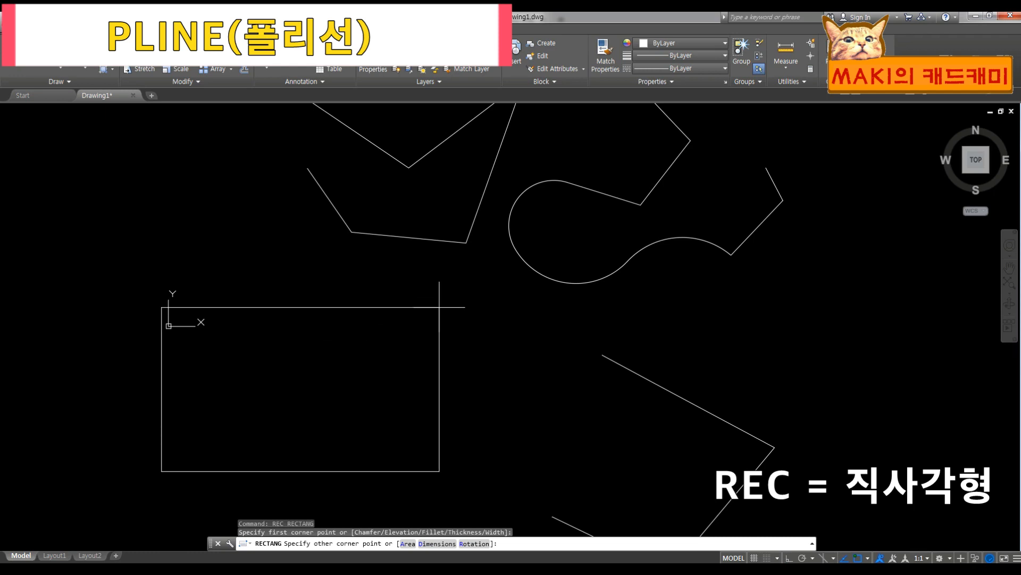
pyautogui.click(440, 319)
pyautogui.click(466, 382)
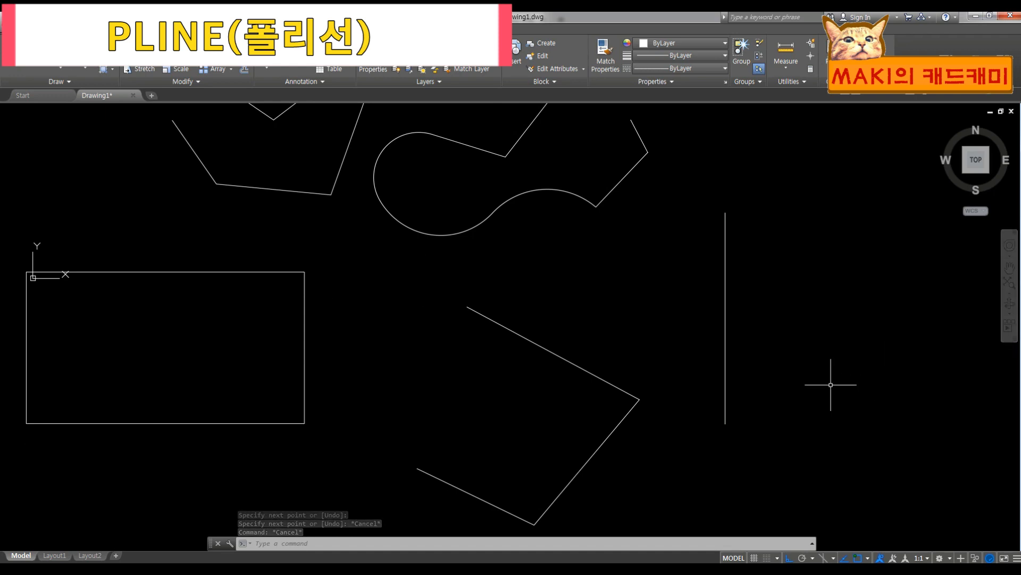
# - Delete the vertical line to the right of the three-segment polyline
pyautogui.click(802, 388)
pyautogui.click(700, 294)
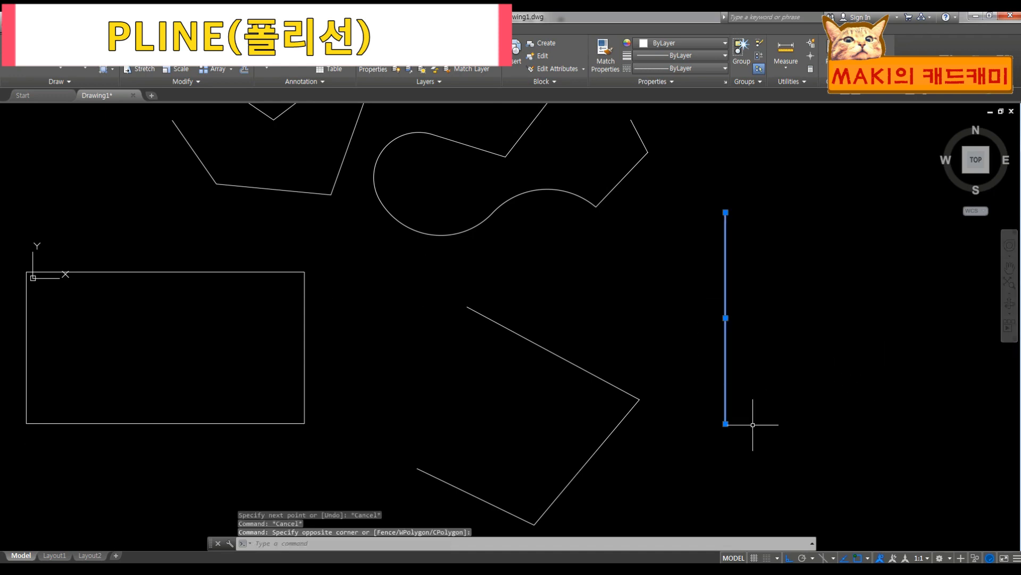
pyautogui.press('Delete')
# - Draw a closed four-segment rectangular polyline with PLINE and Ortho mode, above and to the right of the three-segment polyline
pyautogui.write('pl')
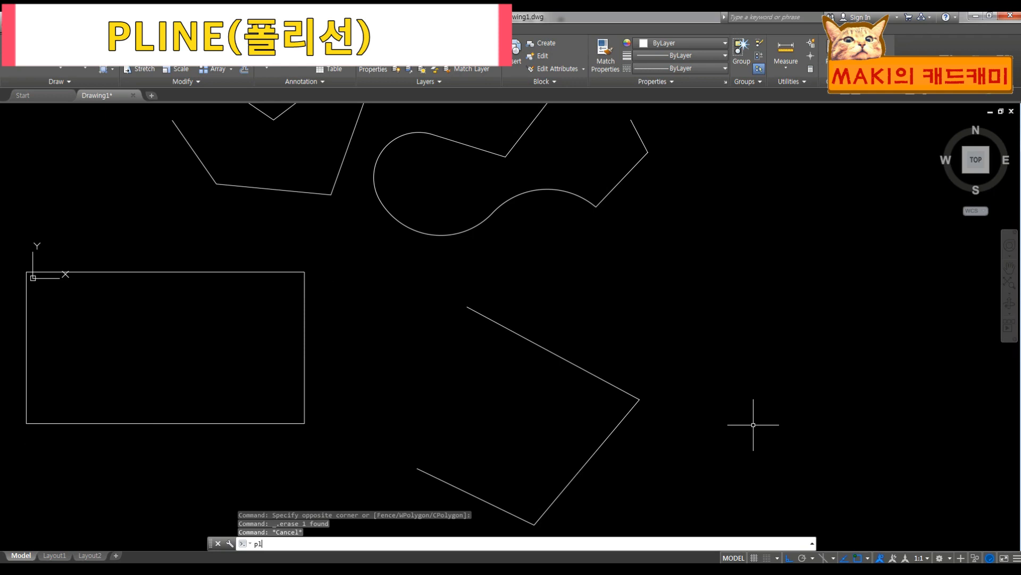
pyautogui.press('Return')
pyautogui.click(660, 338)
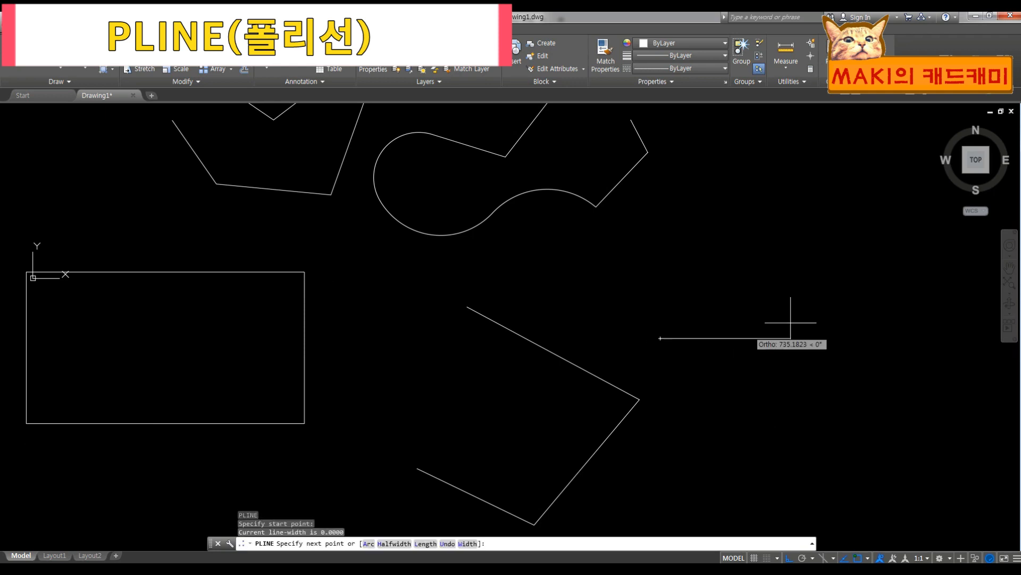
pyautogui.click(872, 202)
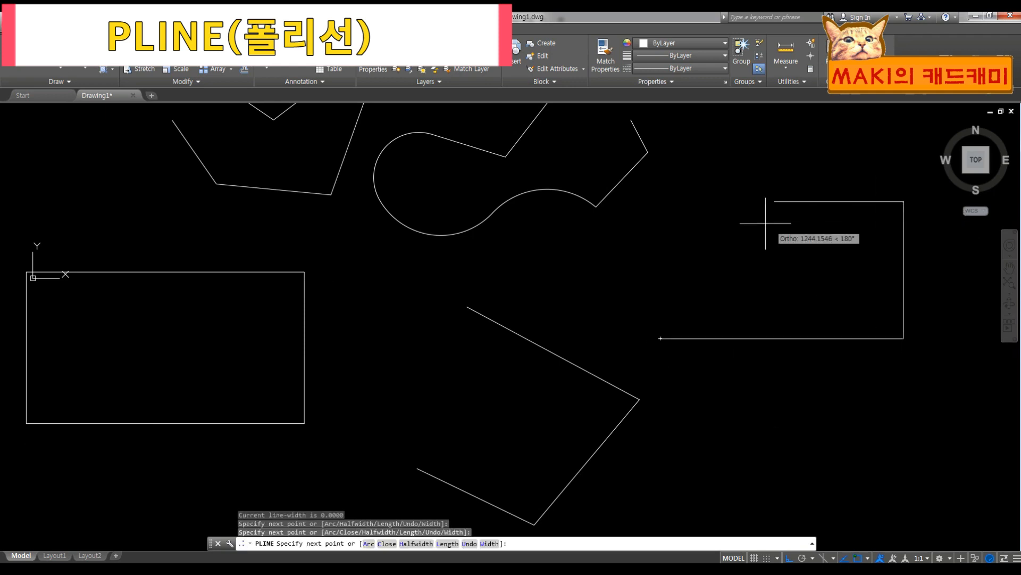
pyautogui.click(659, 223)
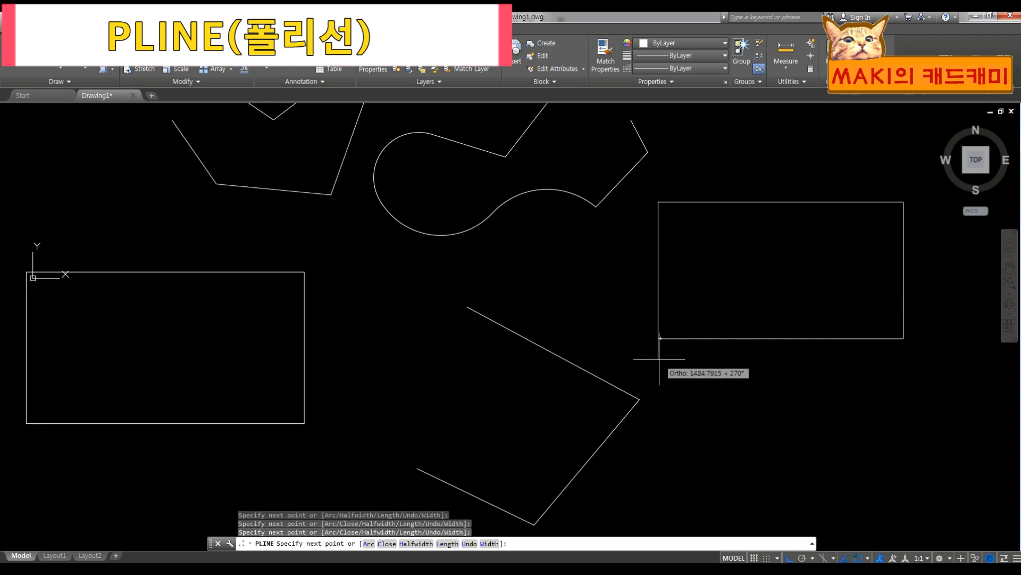
pyautogui.click(660, 339)
pyautogui.press('Return')
# - Select the rectangular polyline just drawn to check that it is one object, and clear the selection
pyautogui.click(709, 371)
pyautogui.click(685, 308)
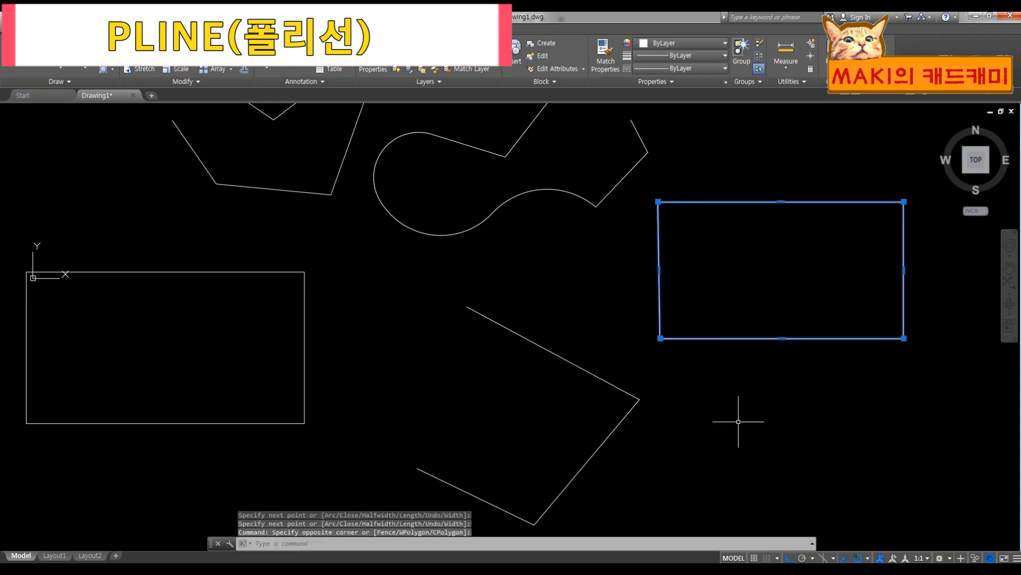
pyautogui.press('Escape')
pyautogui.press('Escape')
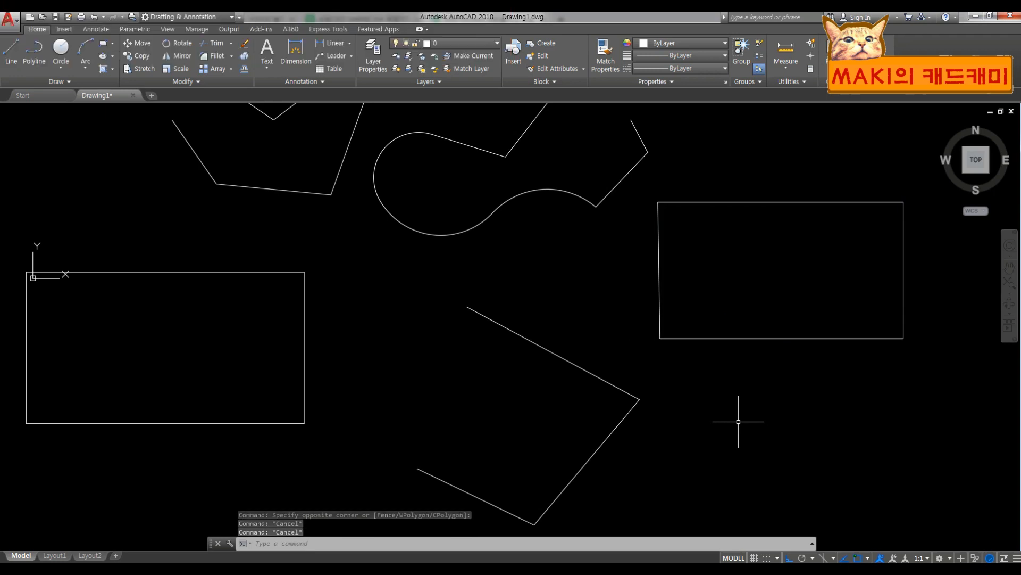
# - Select both the RECTANG rectangle and the PLINE-drawn rectangle to compare their grips, and clear the selection
pyautogui.moveTo(607, 449); pyautogui.dragTo(670, 435, button='middle')
pyautogui.moveTo(599, 299); pyautogui.dragTo(598, 323, button='middle')
pyautogui.click(503, 357)
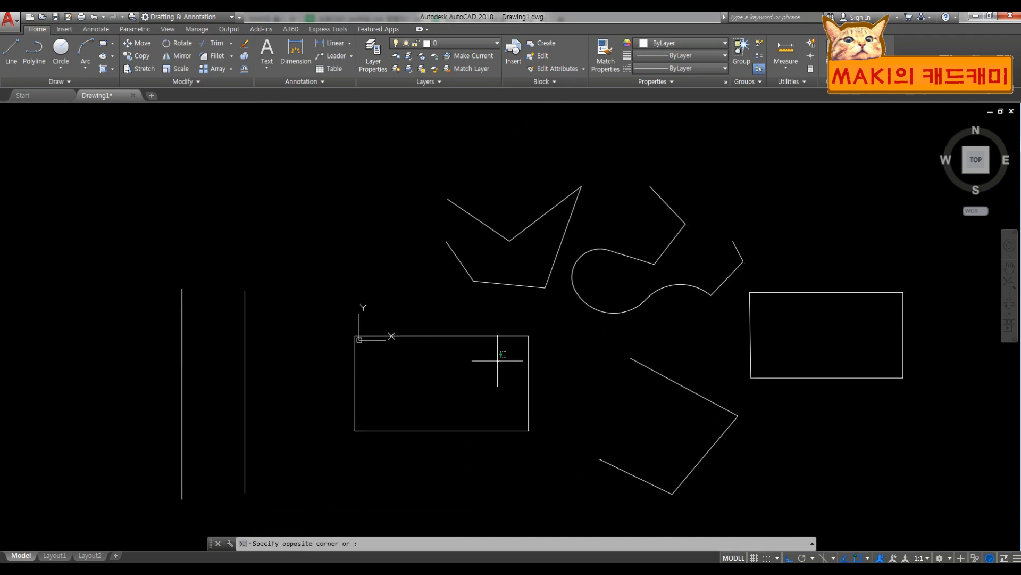
pyautogui.click(450, 306)
pyautogui.click(809, 326)
pyautogui.click(786, 239)
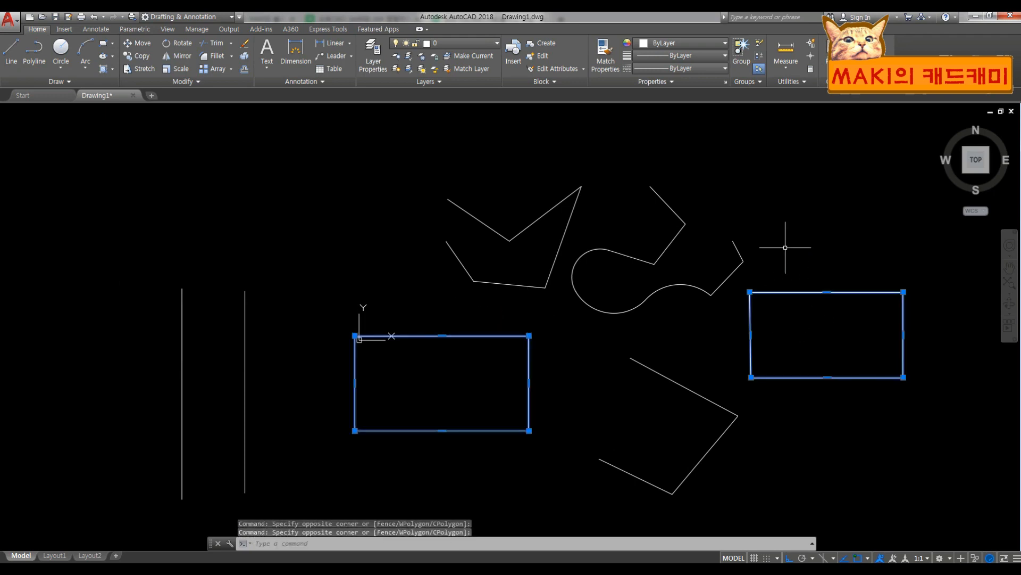
pyautogui.press('Escape')
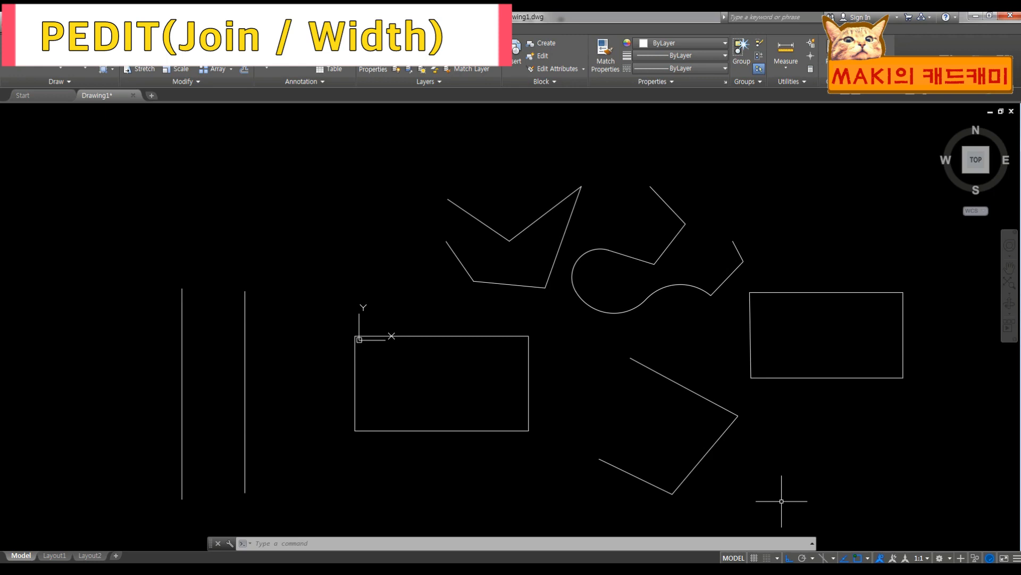
# - Select the bottom line of the zigzag outline to check whether its segments are separate objects
pyautogui.scroll(-3, 458, 413)
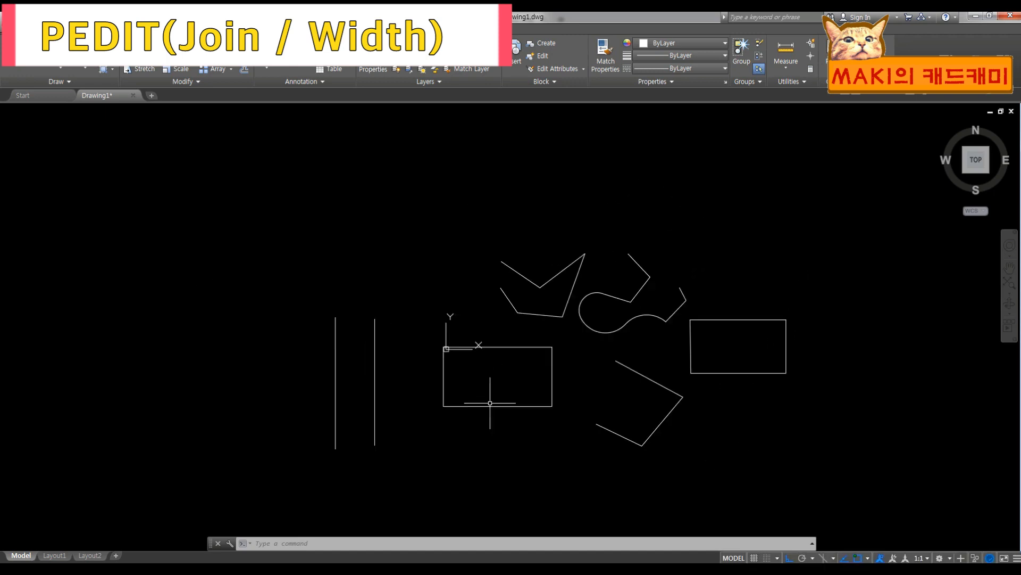
pyautogui.scroll(3, 469, 444)
pyautogui.press('Escape')
pyautogui.press('Escape')
pyautogui.moveTo(473, 446); pyautogui.dragTo(439, 468, button='middle')
pyautogui.moveTo(457, 340); pyautogui.dragTo(440, 346, button='middle')
pyautogui.click(578, 280)
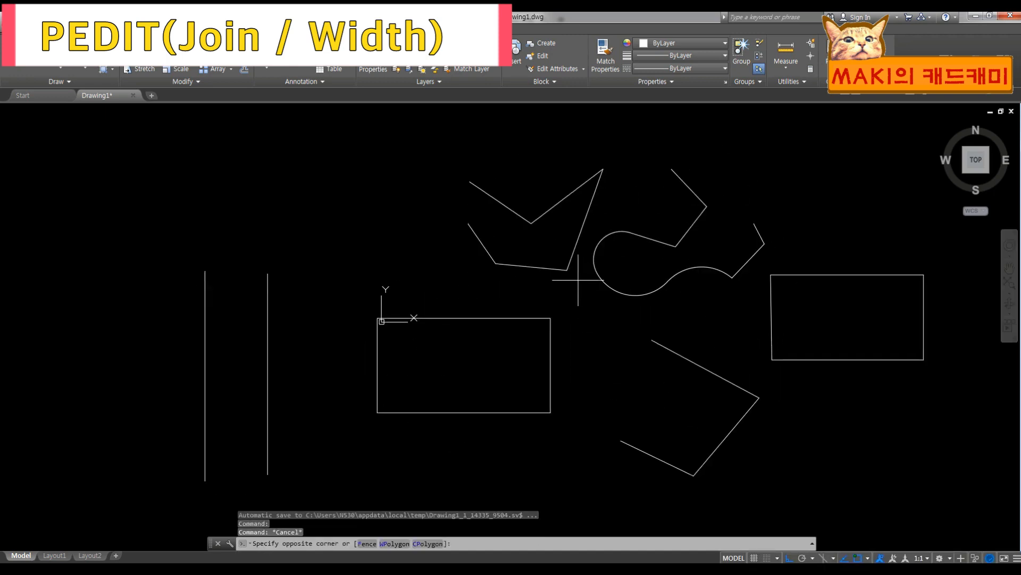
pyautogui.click(555, 265)
# - Explode the PLINE-drawn rectangle into separate lines, check its bottom edge by selecting it, and clear the selection
pyautogui.write('x')
pyautogui.press('Return')
pyautogui.click(818, 362)
pyautogui.click(811, 351)
pyautogui.press('Escape')
pyautogui.press('Escape')
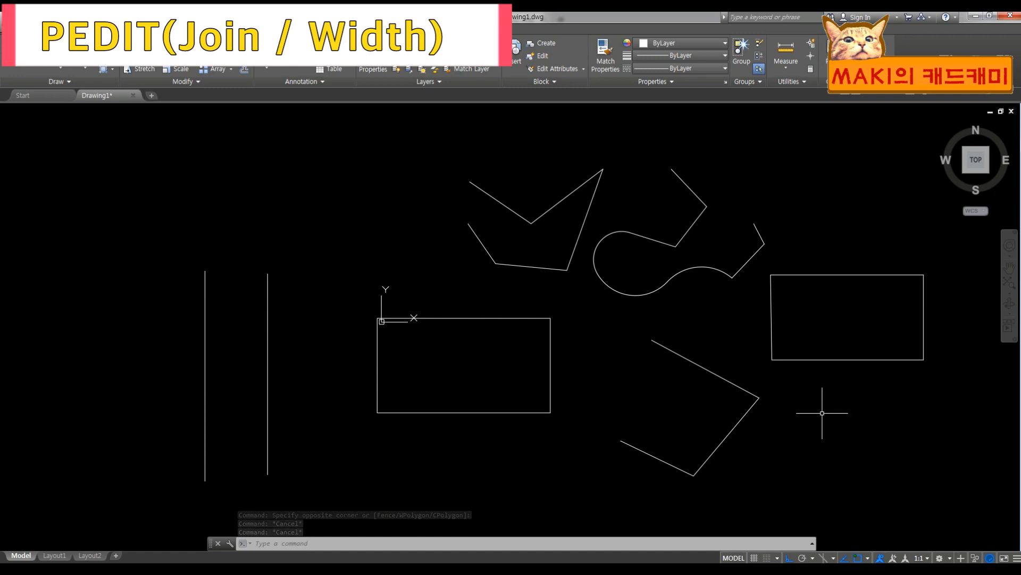
# - Start PEDIT on the upper-left line of the zigzag outline and convert that line into a polyline
pyautogui.write('pedit')
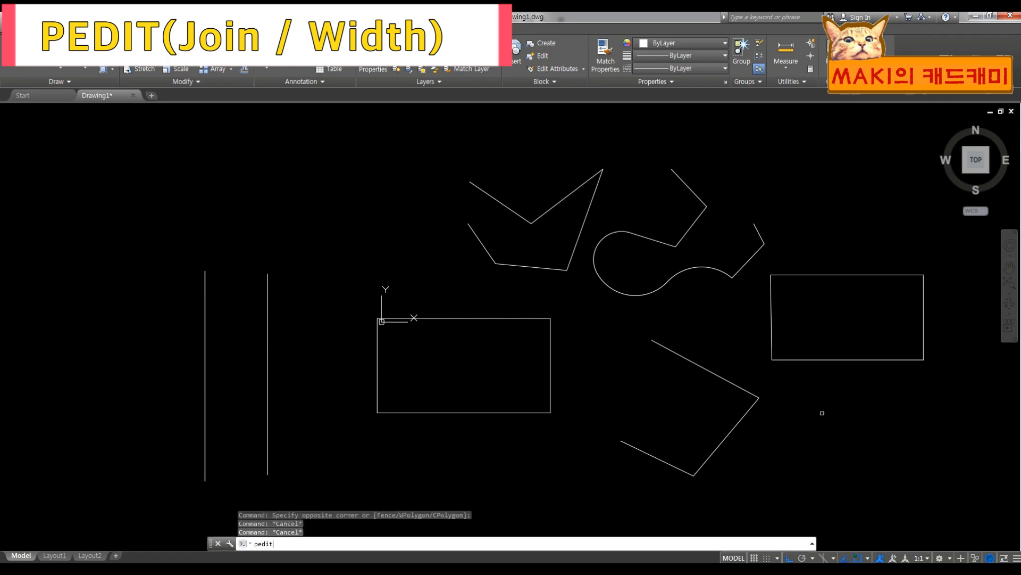
pyautogui.press('Return')
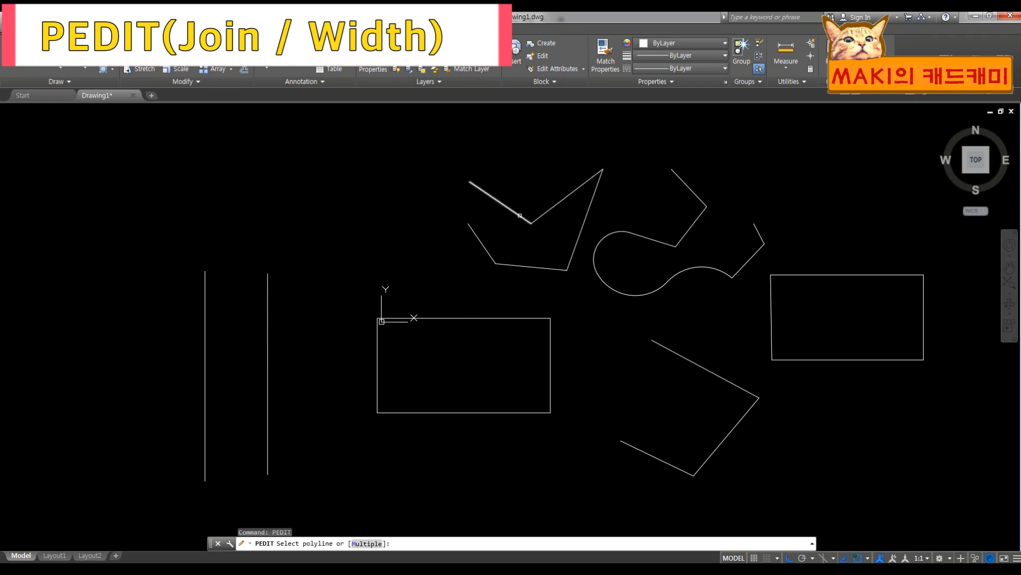
pyautogui.click(521, 215)
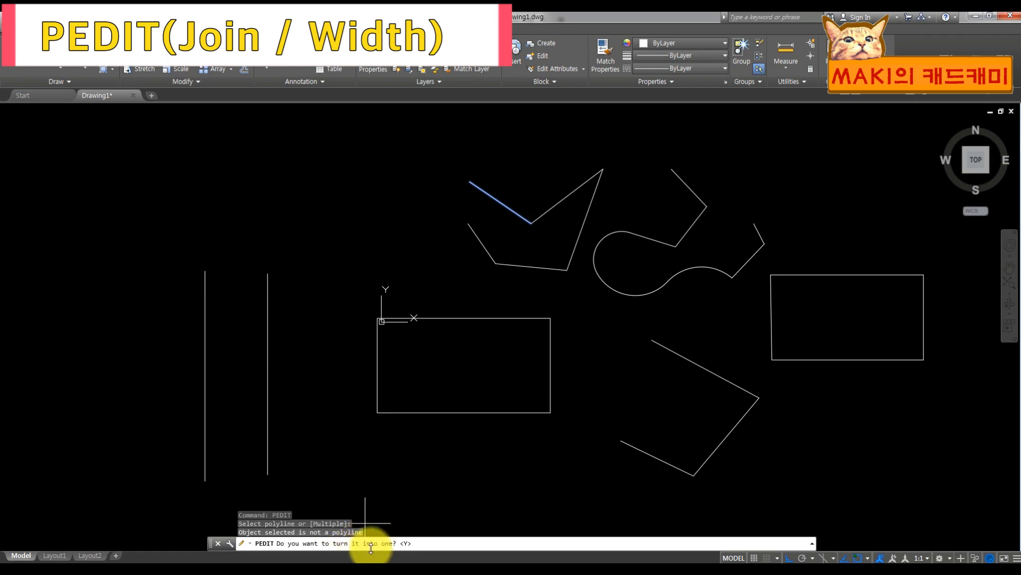
pyautogui.press('Return')
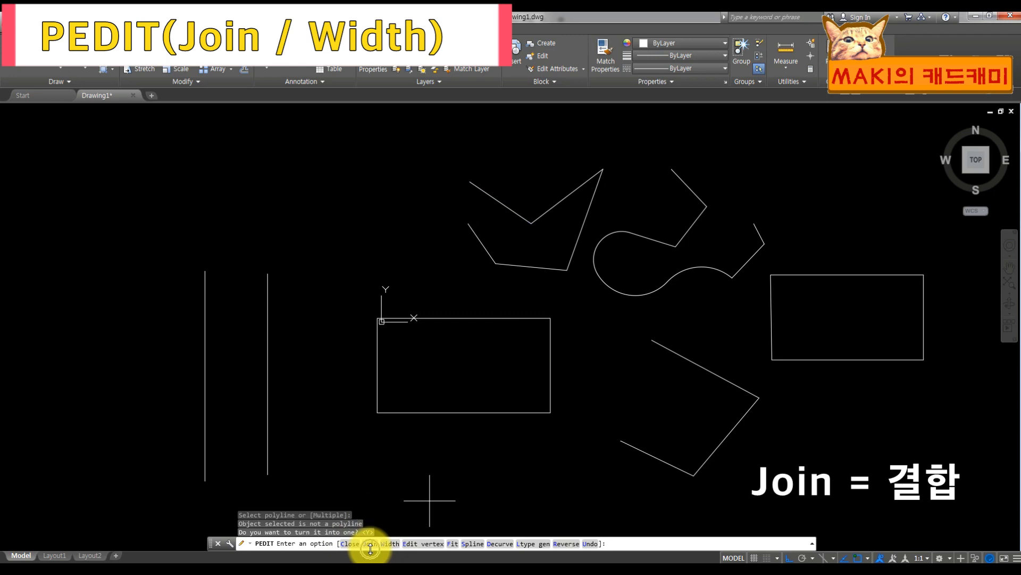
# - Join all five lines of the zigzag outline into one polyline with the Join option and finish PEDIT
pyautogui.write('j')
pyautogui.press('Return')
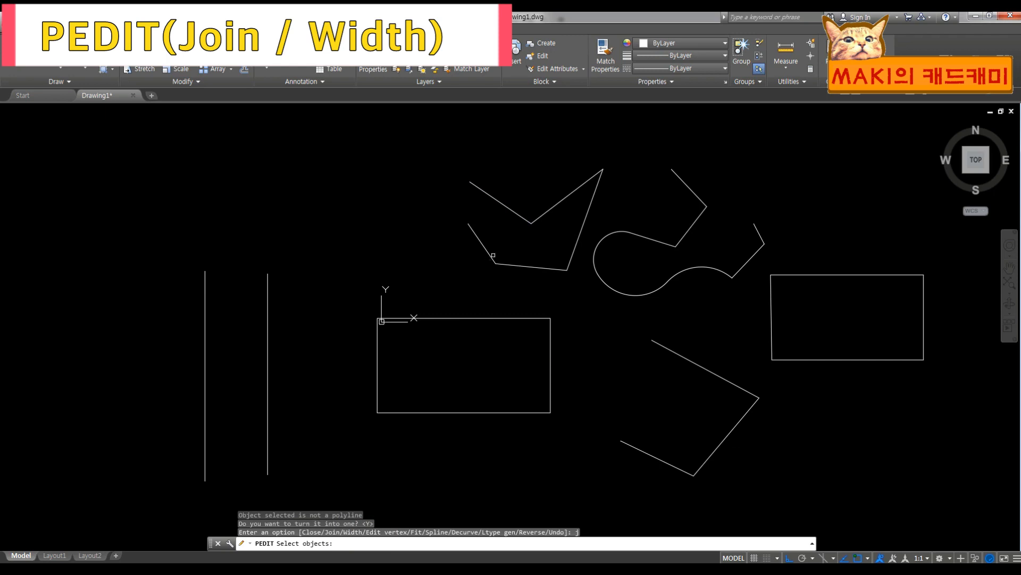
pyautogui.click(584, 286)
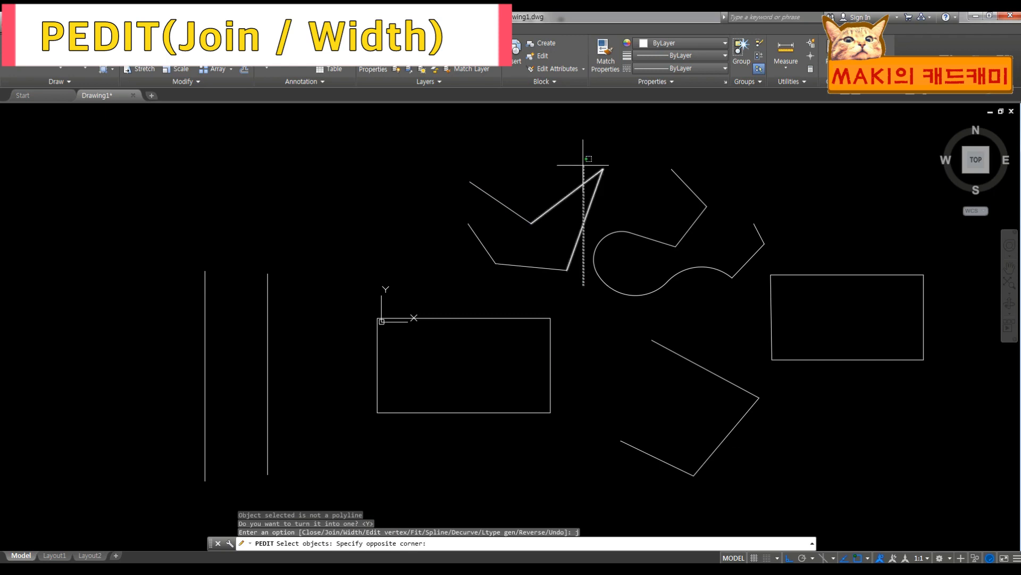
pyautogui.click(470, 153)
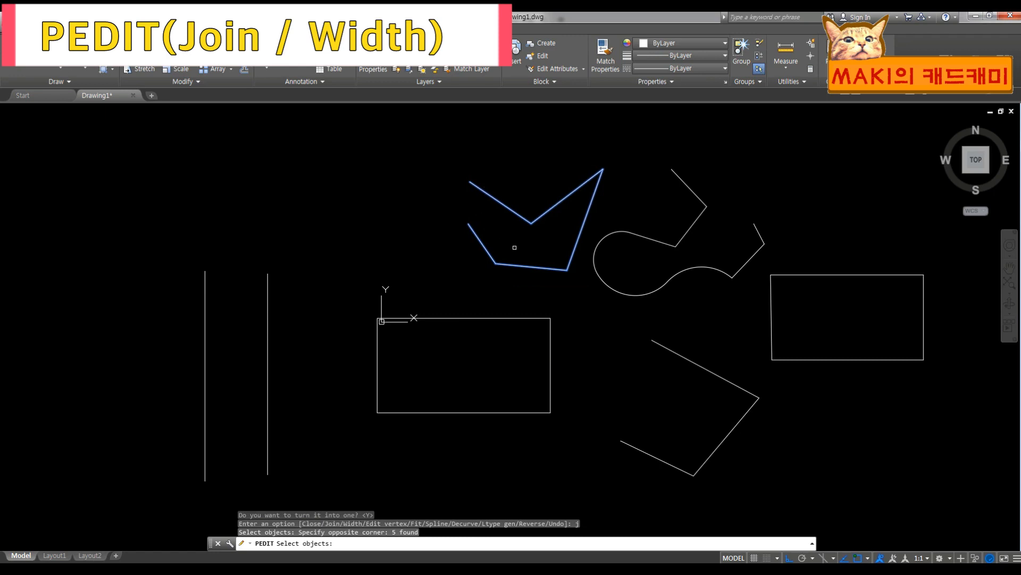
pyautogui.press('Return')
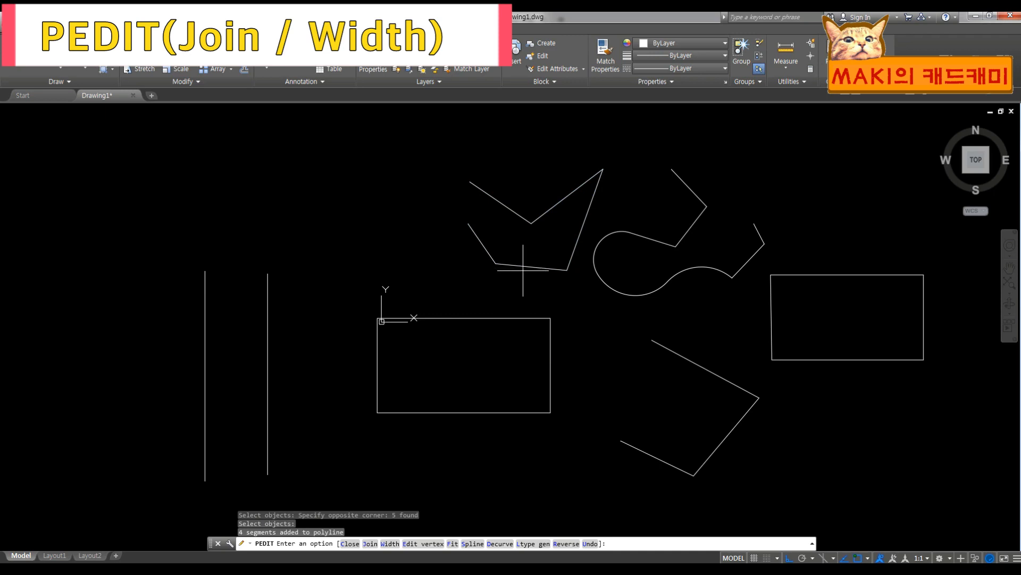
pyautogui.press('Return')
# - Select the joined zigzag outline to check that it is a single polyline, and clear the selection
pyautogui.click(527, 273)
pyautogui.click(517, 244)
pyautogui.press('Escape')
pyautogui.press('Escape')
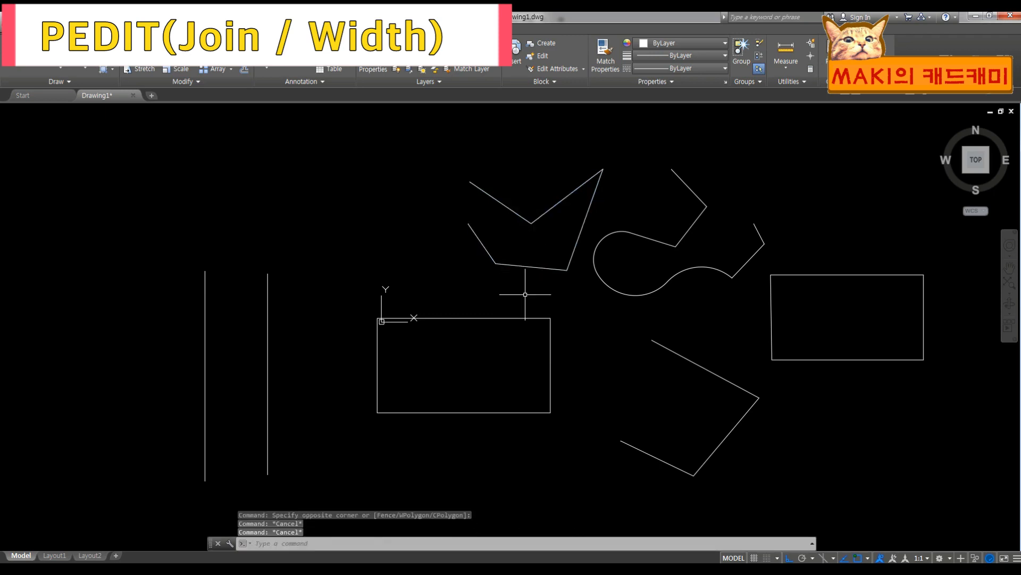
# - Start PEDIT on the bottom edge of the exploded right-hand rectangle and convert that line into a polyline
pyautogui.write('p')
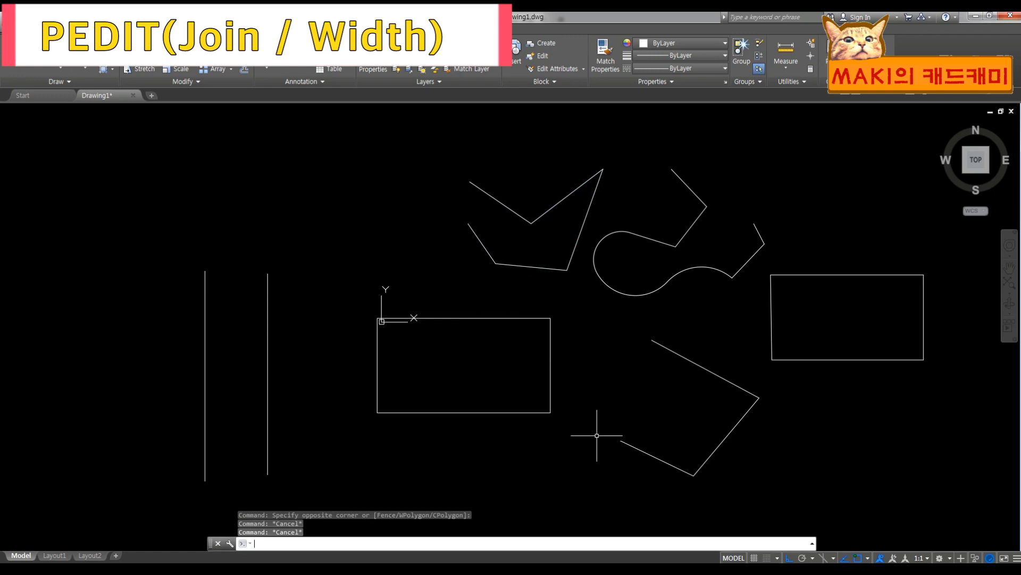
pyautogui.write('edit')
pyautogui.press('Return')
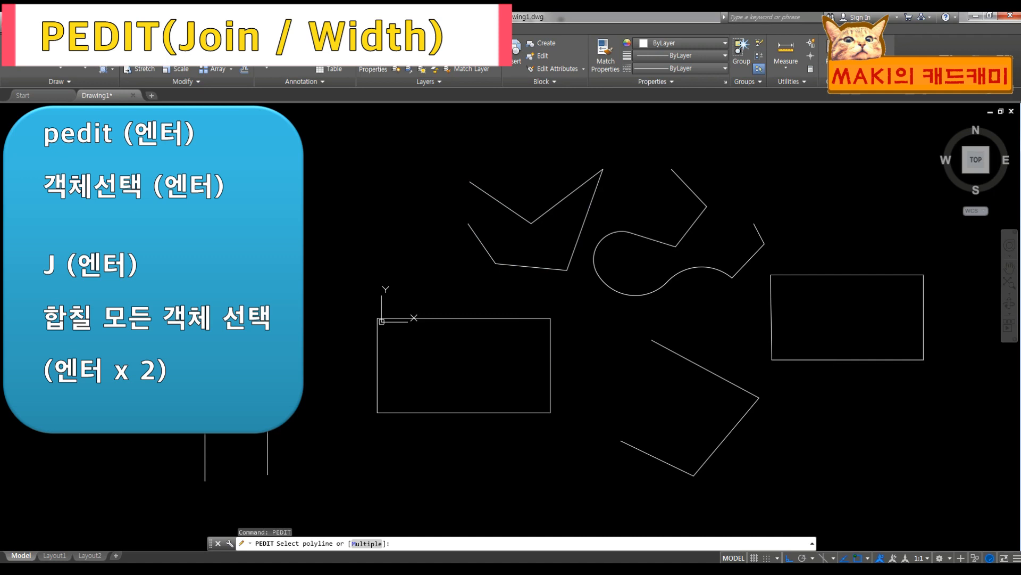
pyautogui.click(834, 363)
pyautogui.click(821, 358)
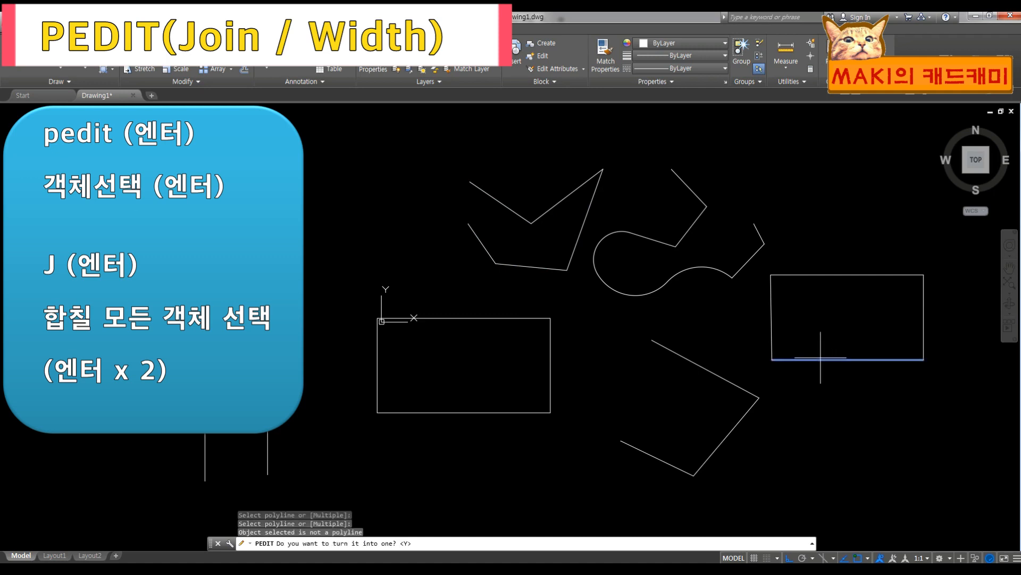
pyautogui.press('Return')
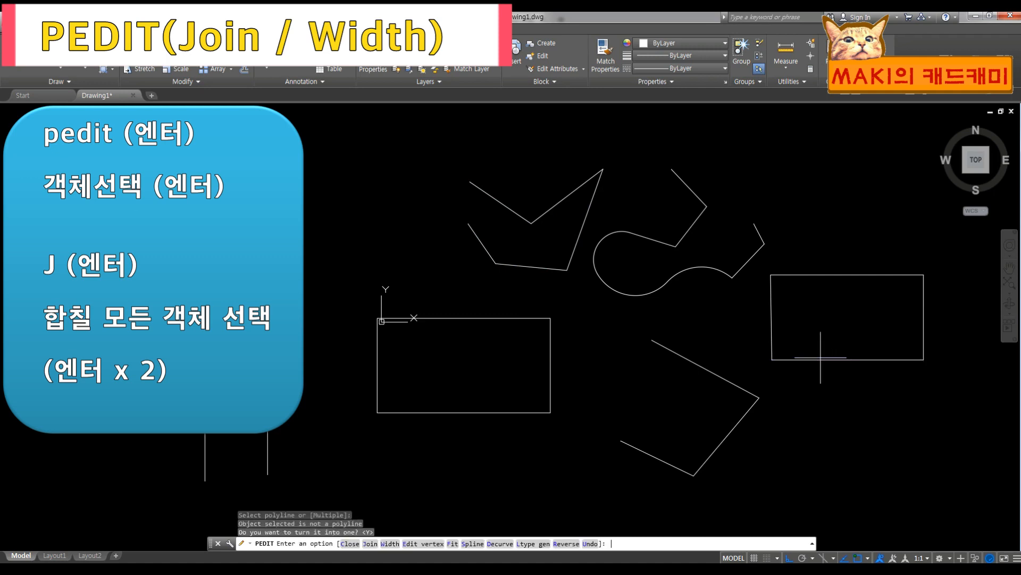
# - Join all four edges of the right-hand rectangle into one polyline with PEDIT's Join option
pyautogui.write('j')
pyautogui.press('Return')
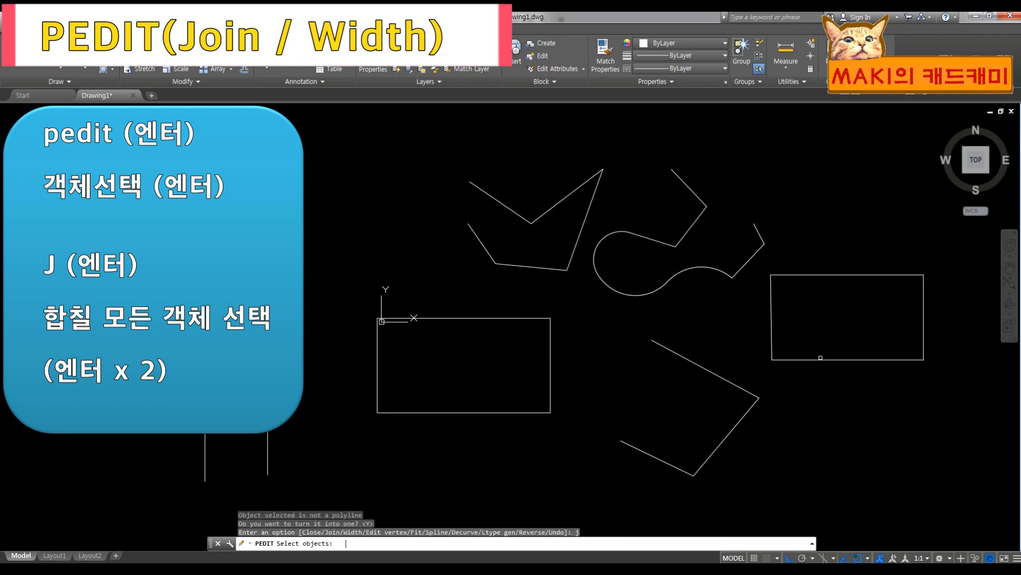
pyautogui.click(932, 394)
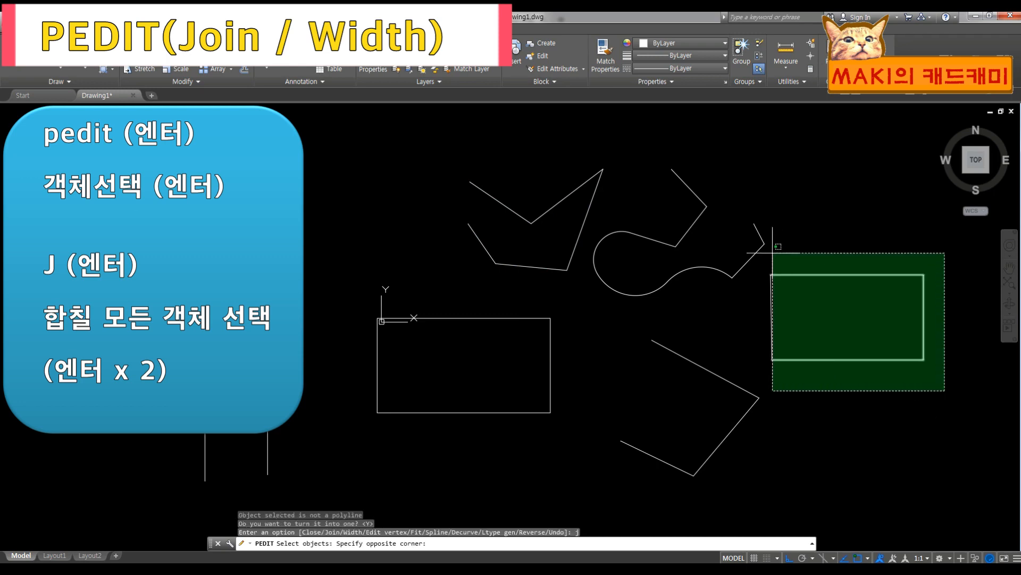
pyautogui.click(766, 263)
pyautogui.press('Return')
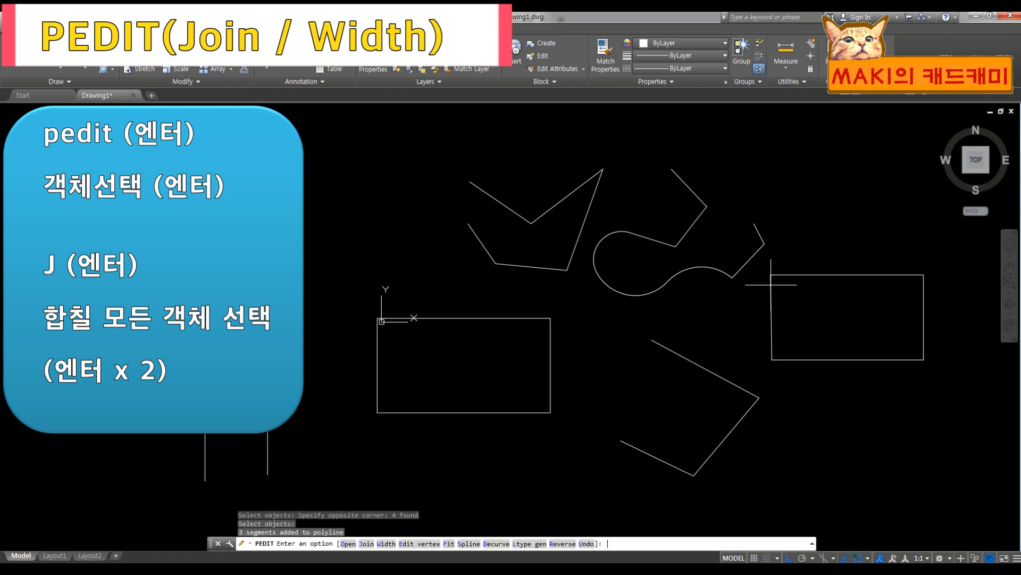
# - Select the joined right-hand rectangle to check that it is a single polyline, and clear the selection
pyautogui.click(822, 382)
pyautogui.click(799, 328)
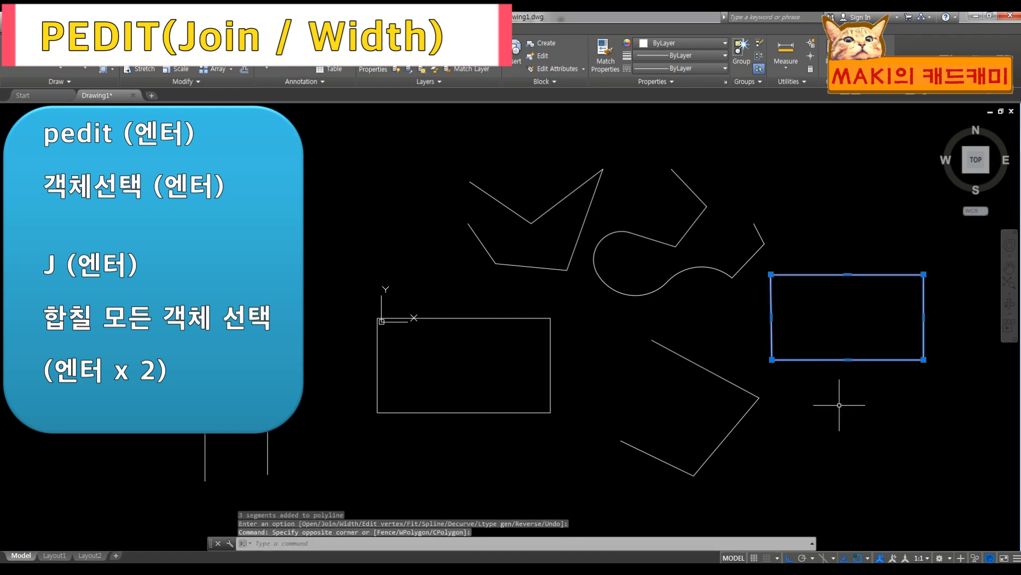
pyautogui.press('Escape')
pyautogui.press('Escape')
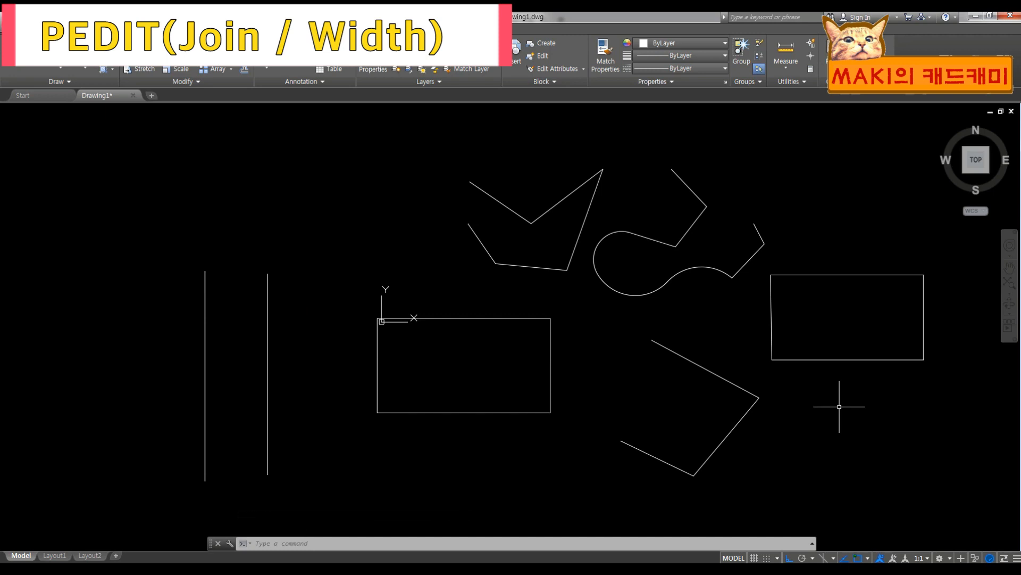
# - Set the right-hand rectangle's polyline width to 2 with PEDIT's Width option
pyautogui.write('pe')
pyautogui.press('Return')
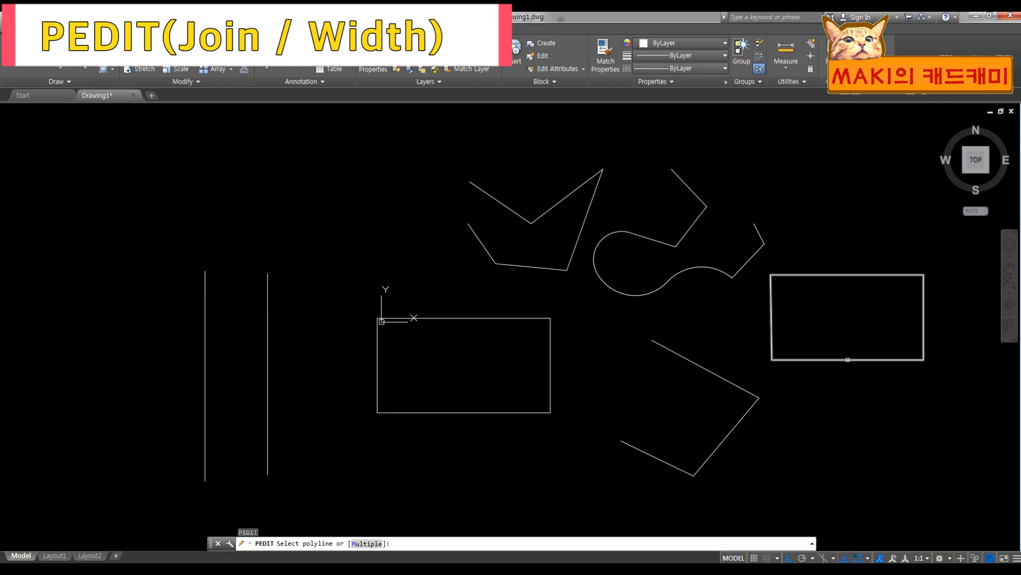
pyautogui.click(848, 359)
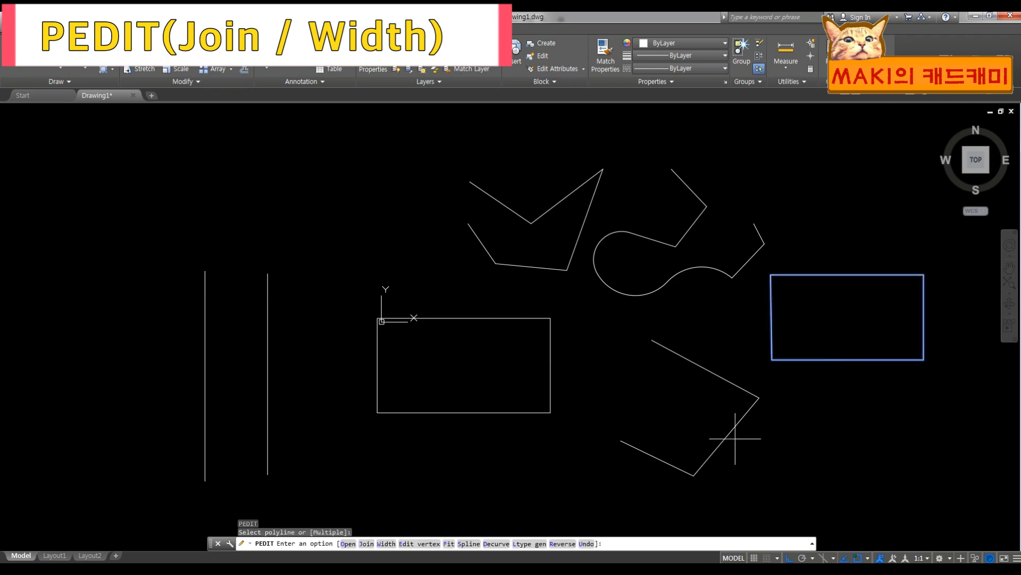
pyautogui.write('w')
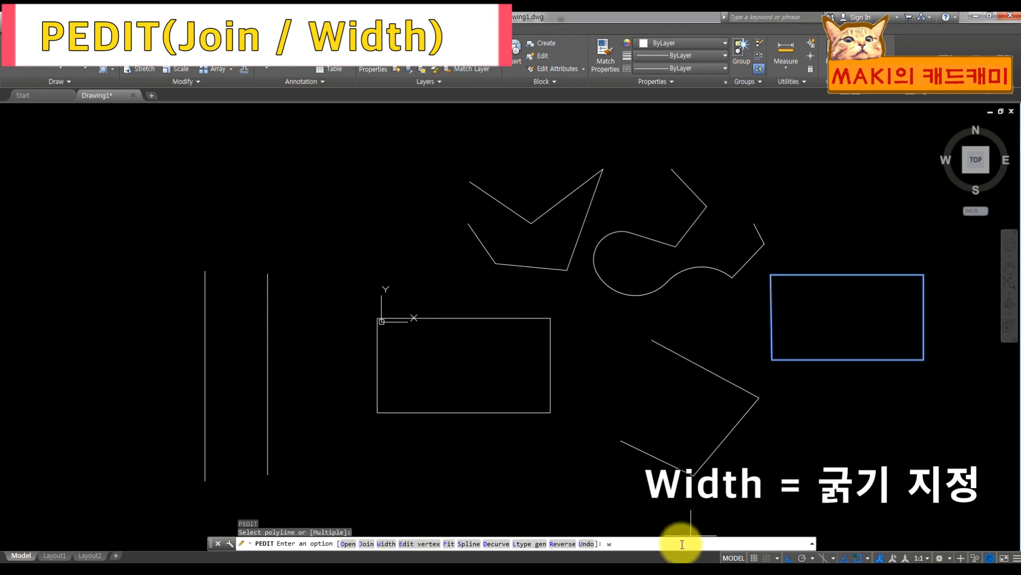
pyautogui.press('Return')
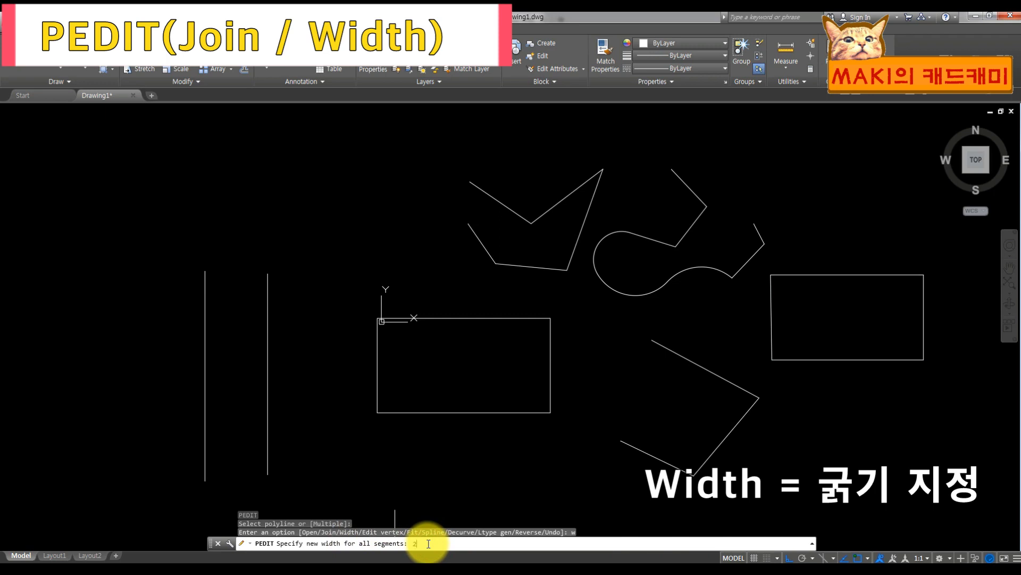
pyautogui.write('2')
pyautogui.press('Return')
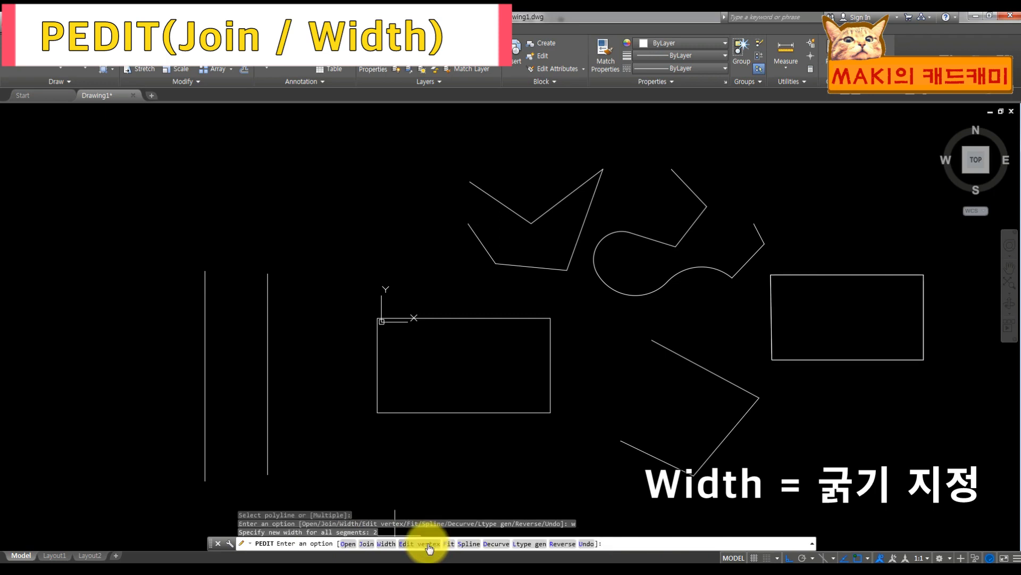
# - Examine the line thickness at the right-hand rectangle's lower-left corner up close, and leave PEDIT
pyautogui.scroll(5, 868, 359)
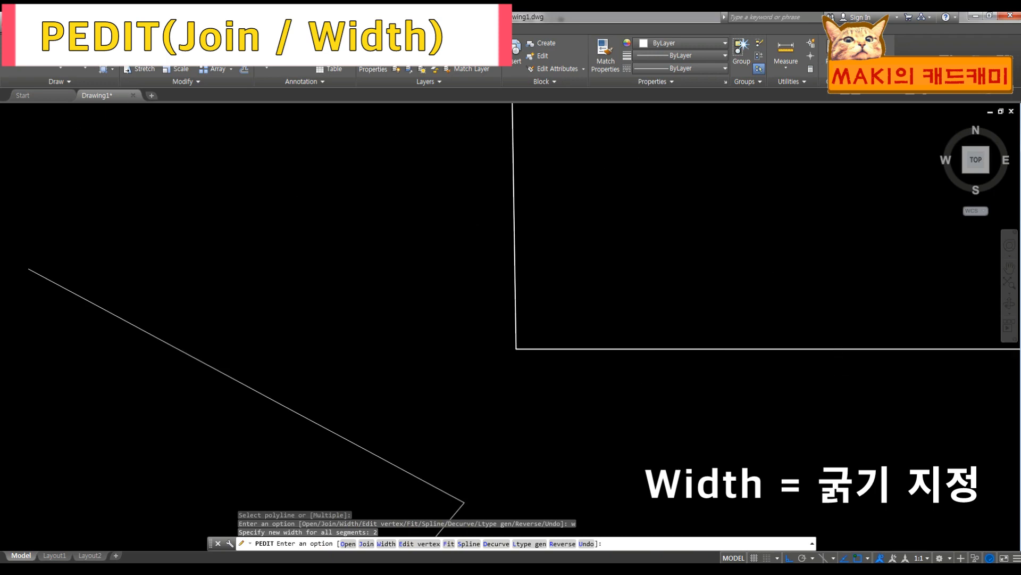
pyautogui.scroll(-5, 577, 334)
pyautogui.moveTo(650, 304); pyautogui.dragTo(595, 406, button='middle')
pyautogui.scroll(3, 506, 426)
pyautogui.scroll(-6, 575, 391)
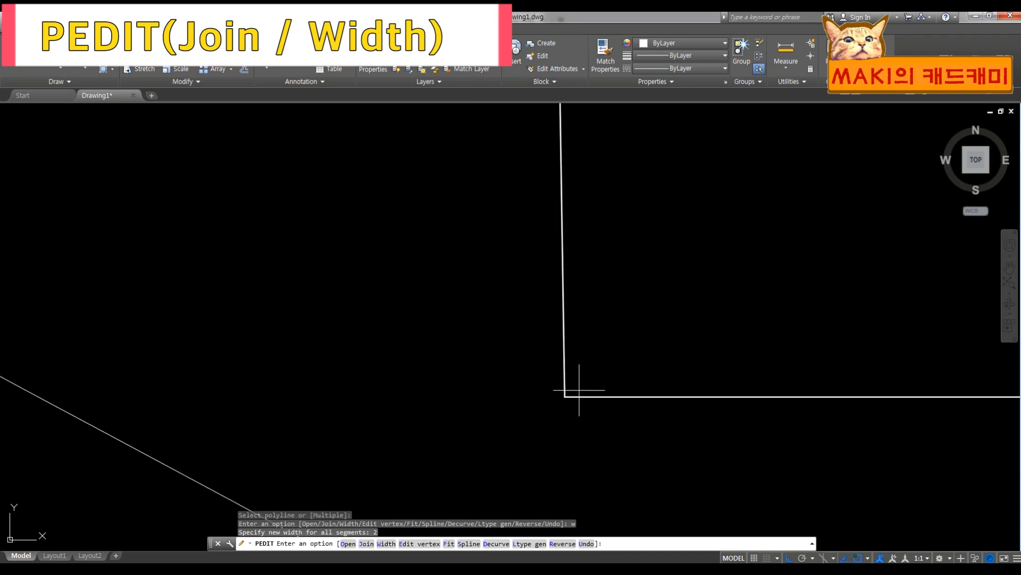
pyautogui.press('Escape')
pyautogui.press('Escape')
pyautogui.press('Escape')
pyautogui.moveTo(531, 422); pyautogui.dragTo(690, 414, button='middle')
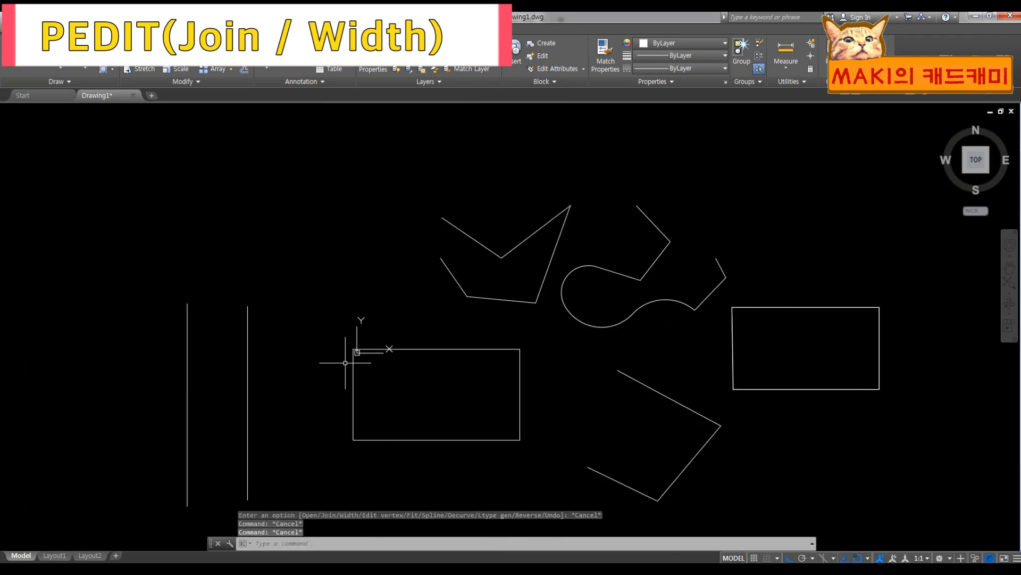
# - Set the polyline width of the rectangle at the origin to 50 with PEDIT, and end the command
pyautogui.moveTo(285, 377); pyautogui.dragTo(326, 364, button='middle')
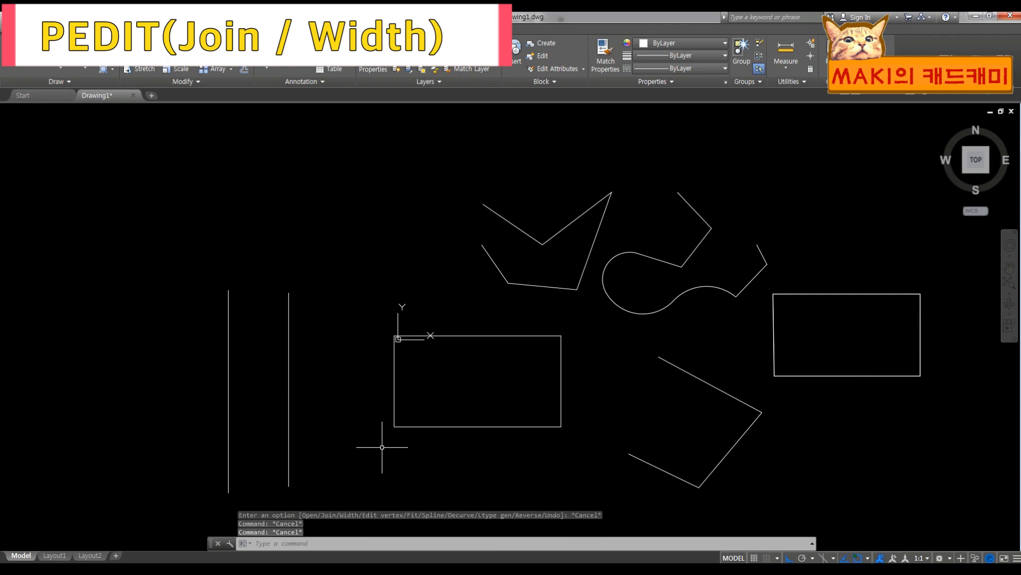
pyautogui.press('Return')
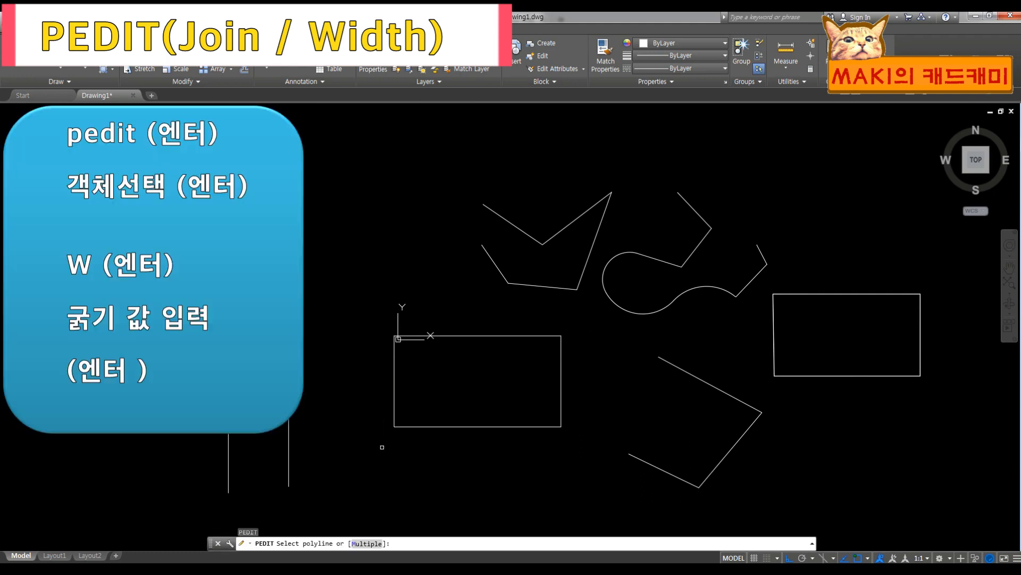
pyautogui.click(397, 425)
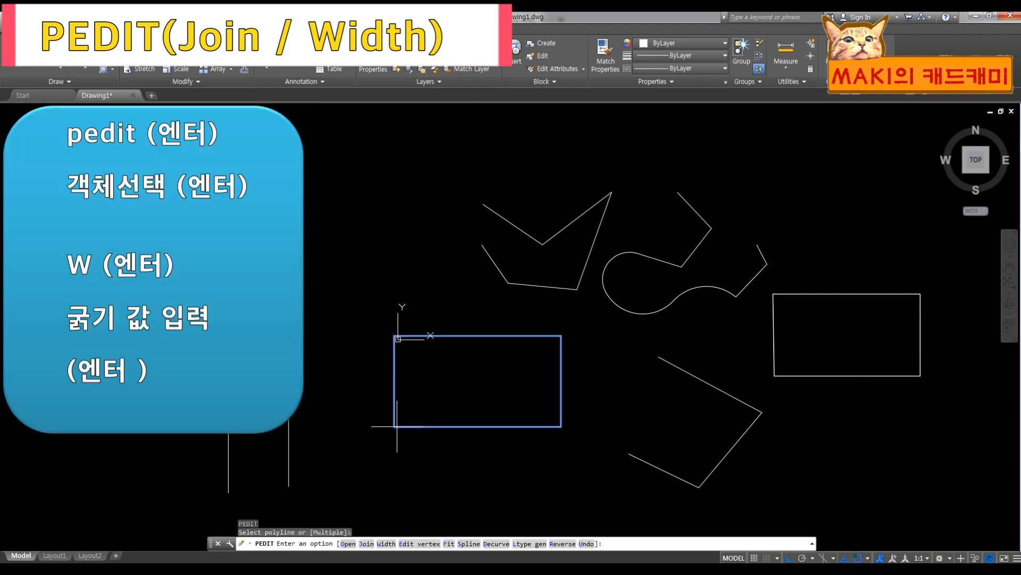
pyautogui.write('w')
pyautogui.press('Return')
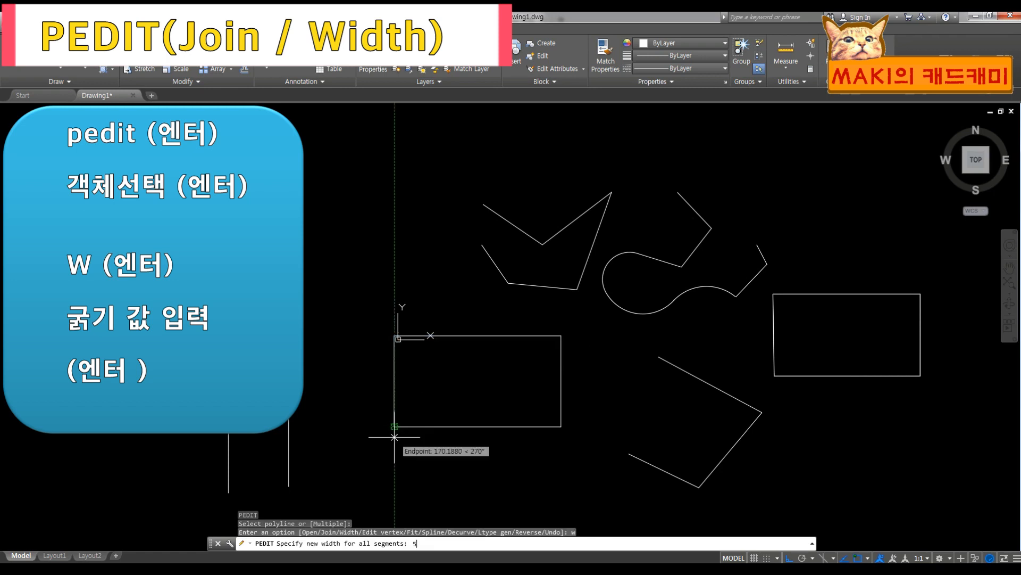
pyautogui.press('Return')
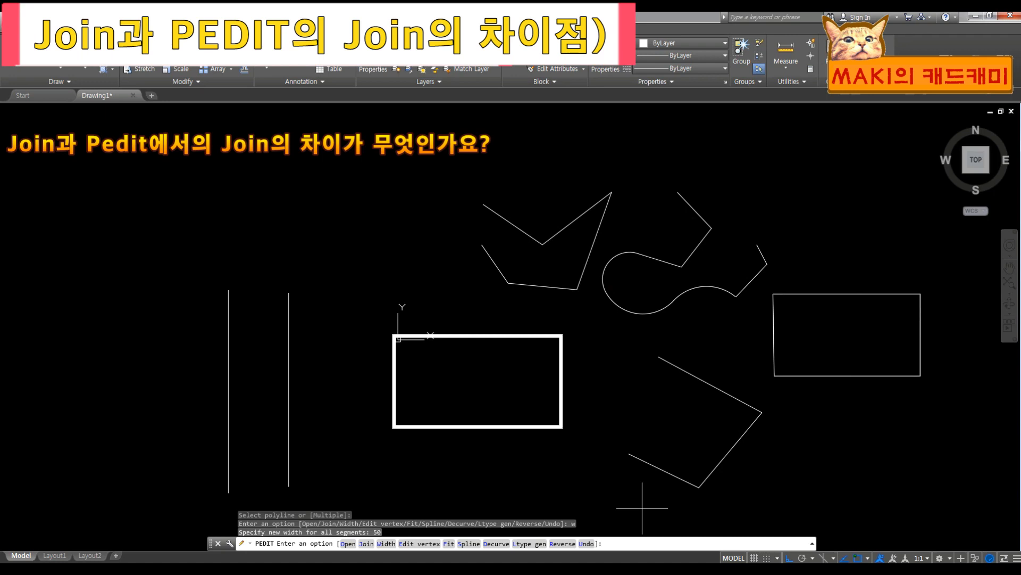
pyautogui.scroll(-3, 642, 508)
pyautogui.moveTo(449, 459); pyautogui.dragTo(472, 479, button='middle')
pyautogui.press('Escape')
pyautogui.press('Escape')
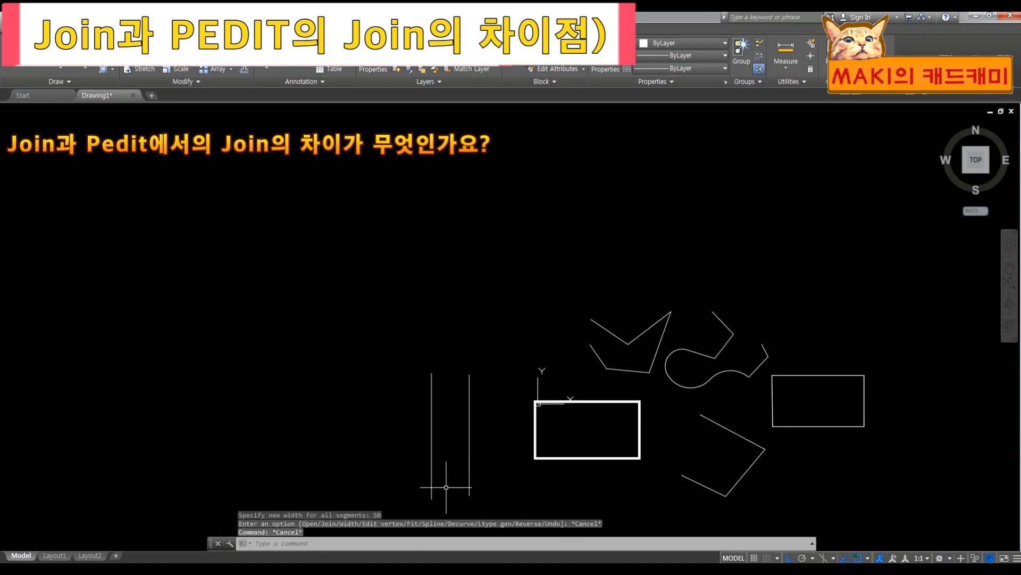
# - Draw two long horizontal lines, one below the other, in the empty area above and left of the two vertical lines
pyautogui.write('l')
pyautogui.press('Return')
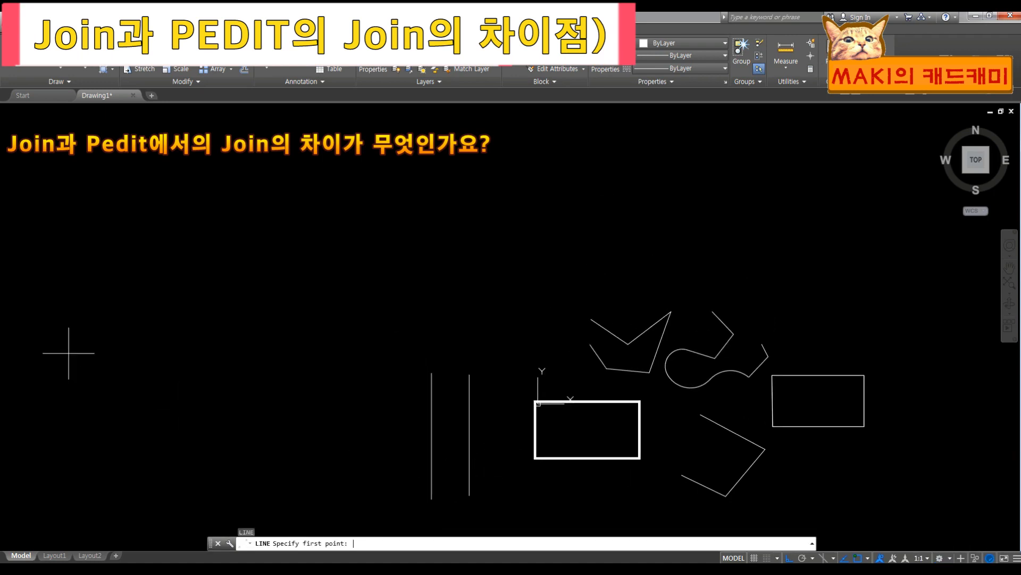
pyautogui.click(22, 295)
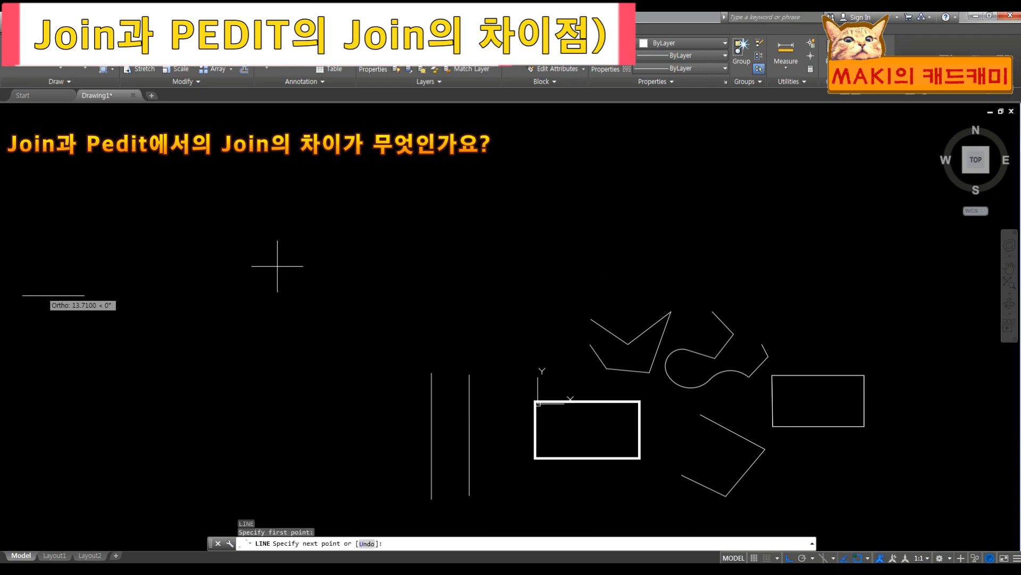
pyautogui.click(458, 285)
pyautogui.press('Return')
pyautogui.press('Return')
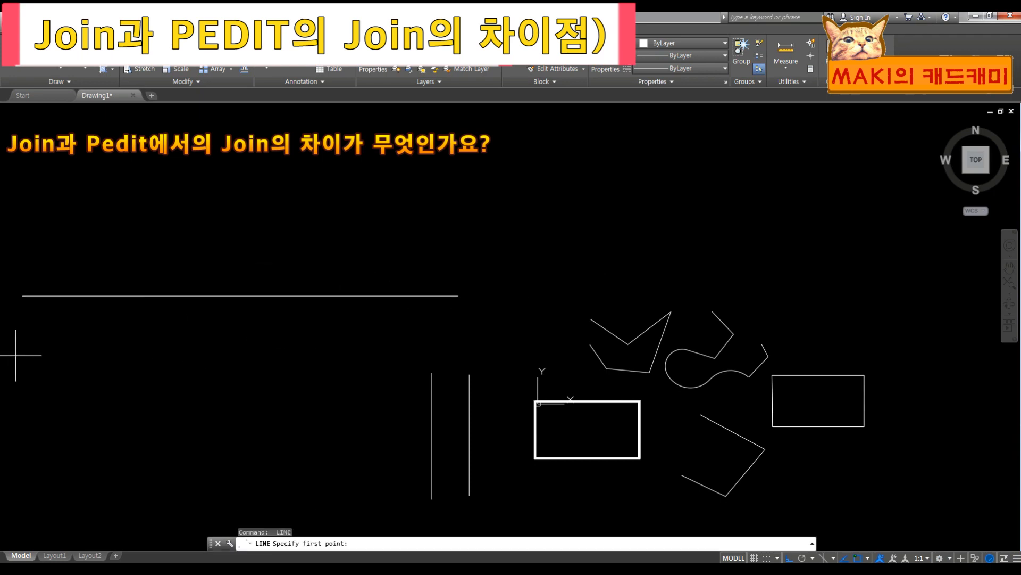
pyautogui.click(16, 354)
pyautogui.click(453, 351)
pyautogui.press('Return')
pyautogui.press('Escape')
pyautogui.press('Escape')
# - Break both long horizontal lines near their middles, leaving a small gap in each
pyautogui.write('br')
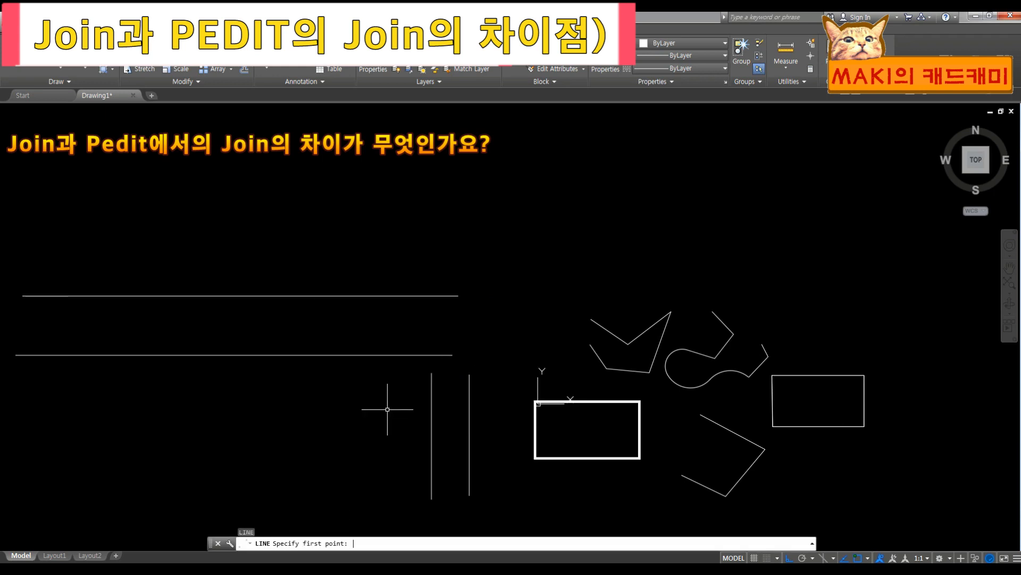
pyautogui.press('Return')
pyautogui.click(242, 296)
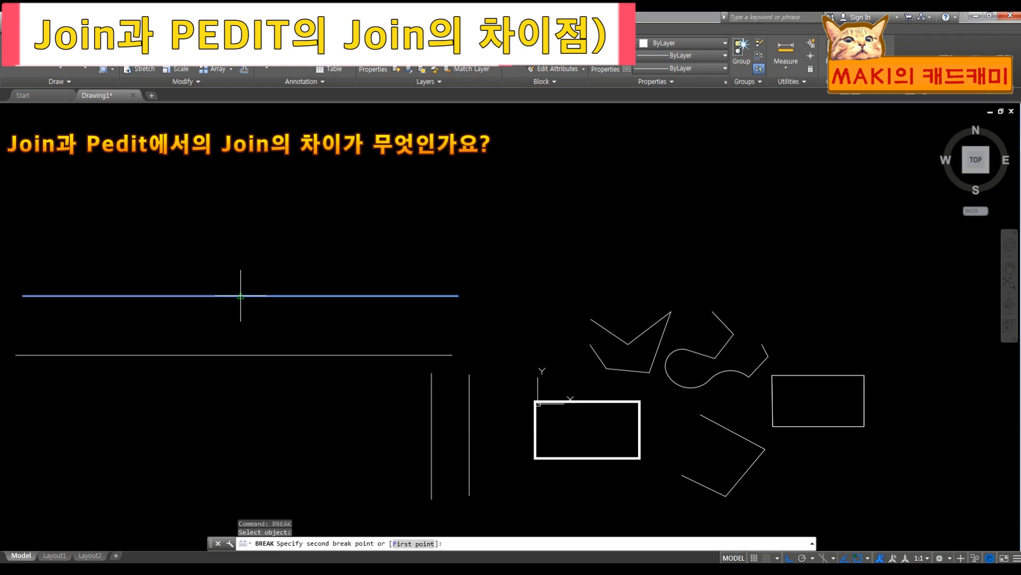
pyautogui.click(248, 294)
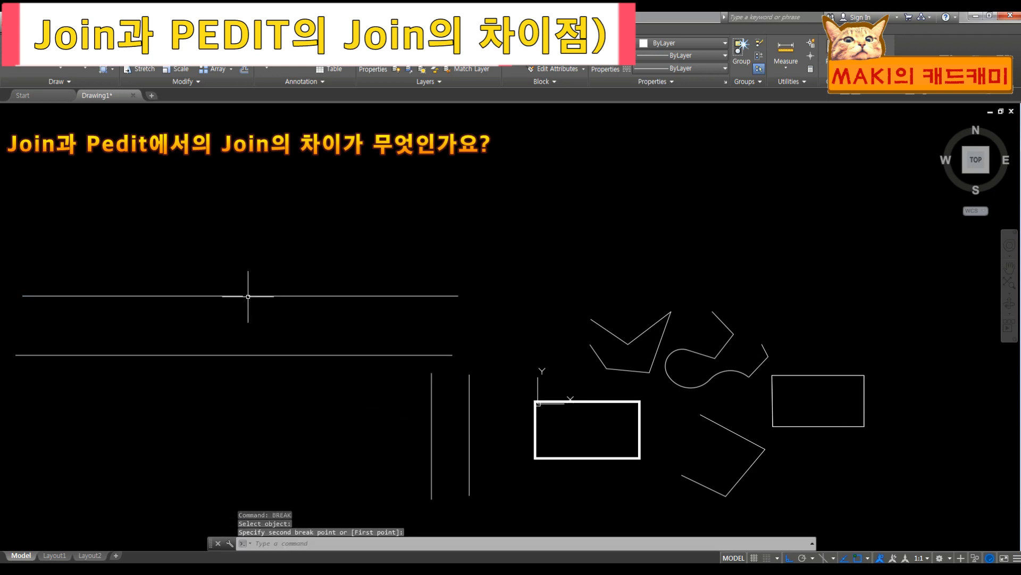
pyautogui.press('space')
pyautogui.click(248, 355)
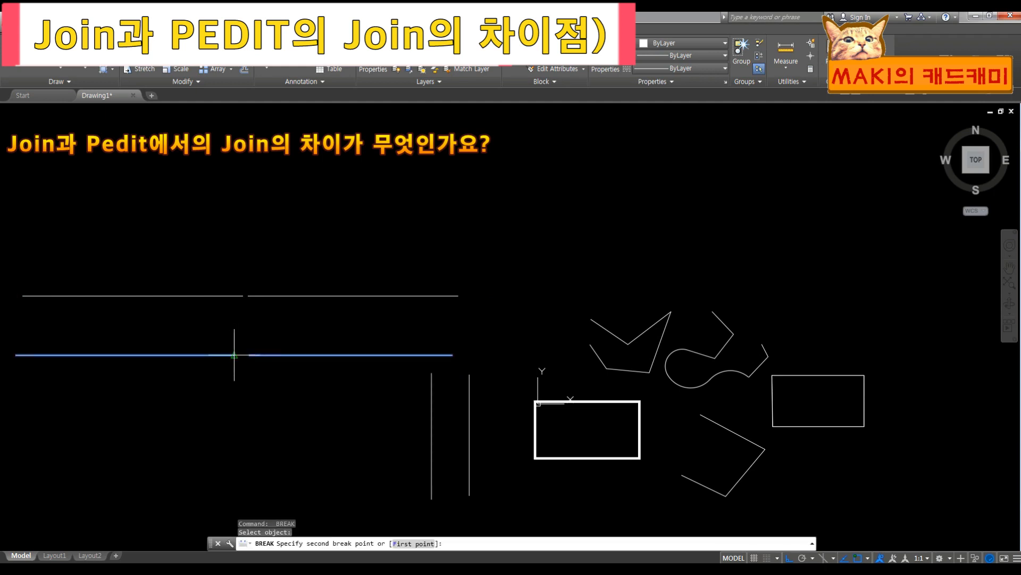
pyautogui.press('Escape')
pyautogui.press('Escape')
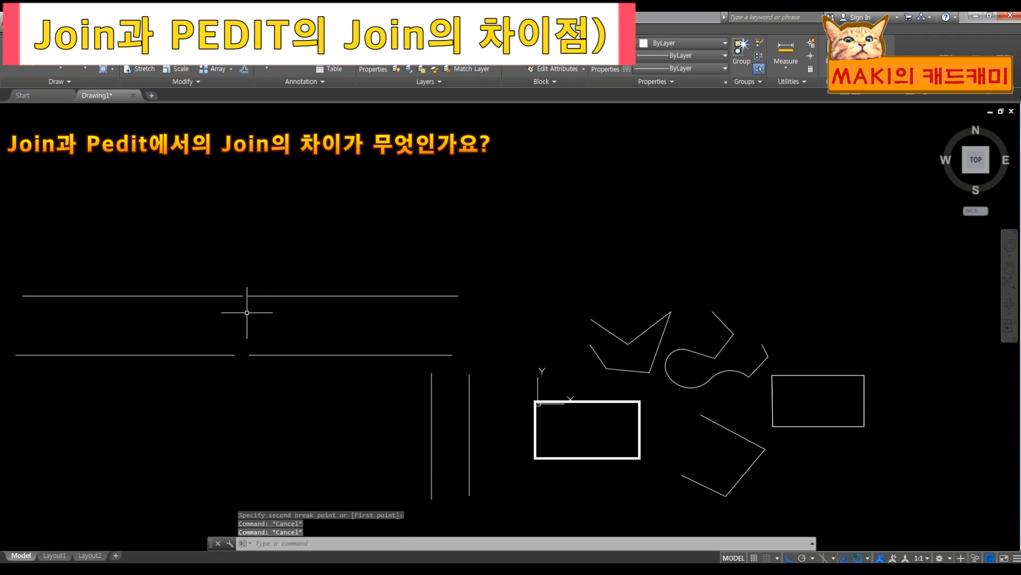
# - Draw two vertical lines crossing both horizontal lines, one on each side of the gaps
pyautogui.scroll(2, 249, 313)
pyautogui.moveTo(248, 305); pyautogui.dragTo(282, 298, button='middle')
pyautogui.write('l')
pyautogui.press('space')
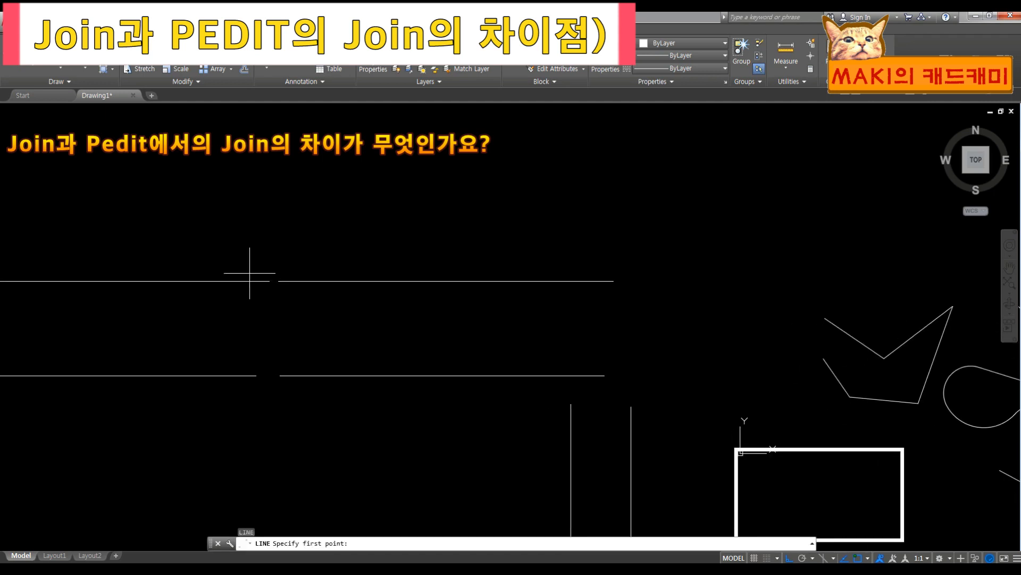
pyautogui.click(239, 261)
pyautogui.click(238, 480)
pyautogui.press('space')
pyautogui.press('space')
pyautogui.click(343, 233)
pyautogui.click(338, 428)
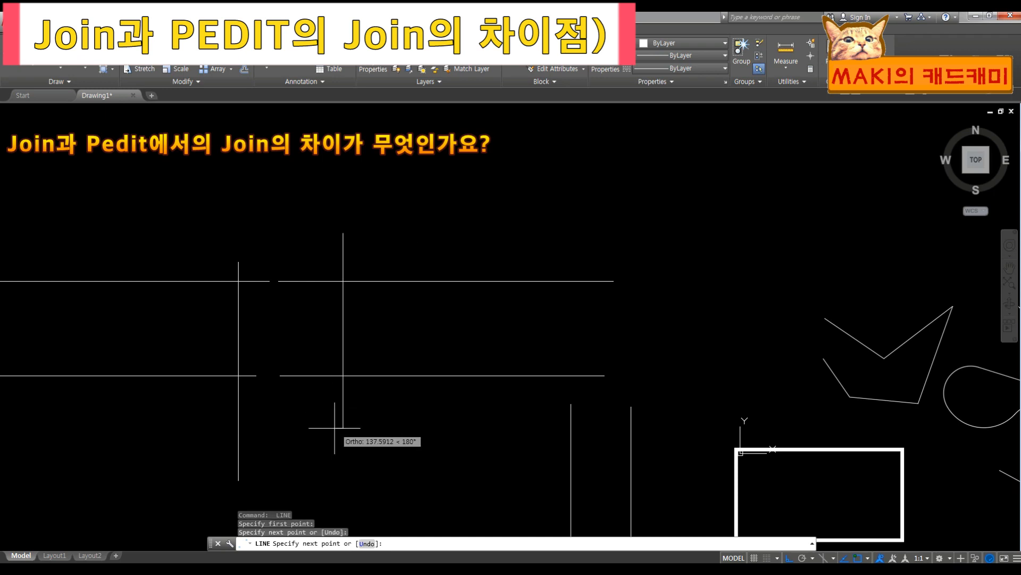
pyautogui.press('Escape')
pyautogui.press('Escape')
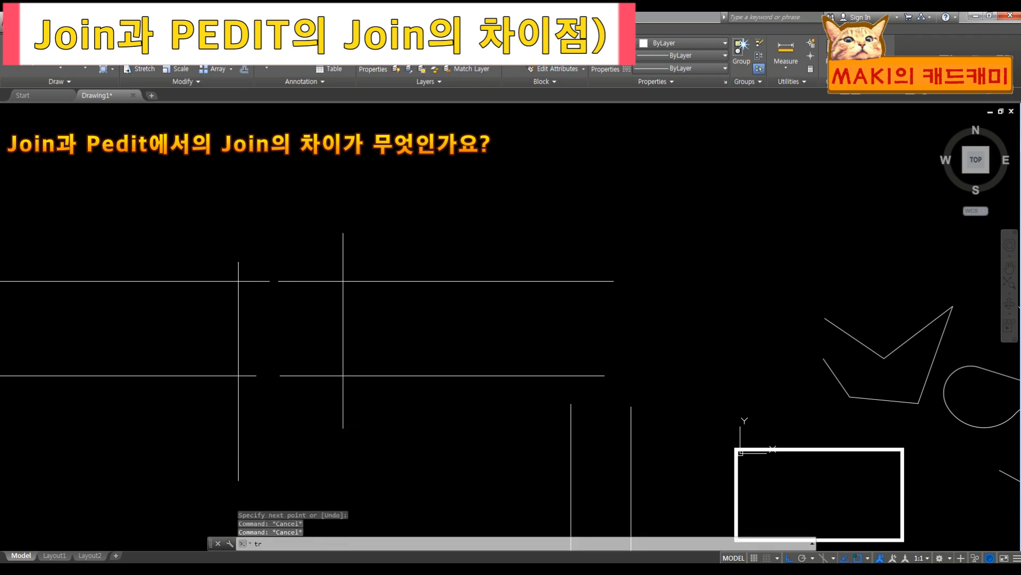
# - Trim away the parts of the horizontal lines that lie between the two new vertical lines
pyautogui.write('tr')
pyautogui.press('space')
pyautogui.press('space')
pyautogui.click(325, 391)
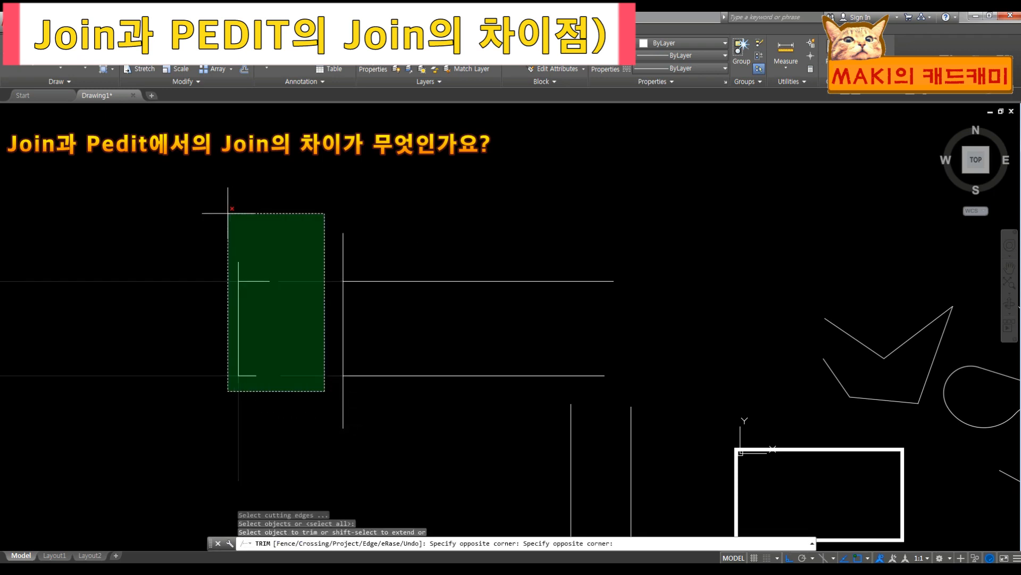
pyautogui.click(250, 248)
pyautogui.press('Escape')
pyautogui.press('Escape')
# - Delete the two vertical cutting lines, leaving only the separated horizontal segments
pyautogui.click(355, 246)
pyautogui.click(284, 218)
pyautogui.press('Delete')
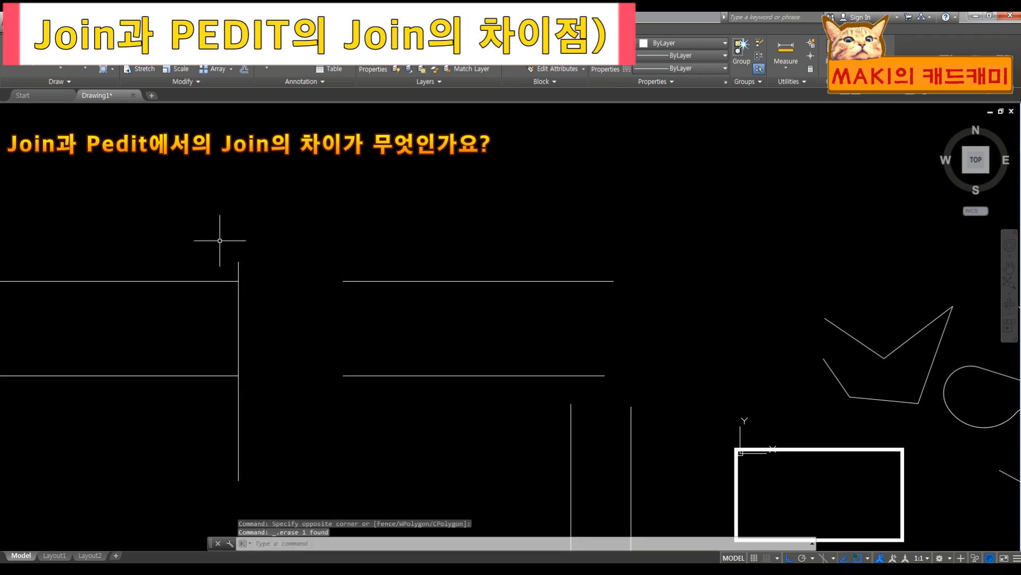
pyautogui.click(252, 257)
pyautogui.click(226, 260)
pyautogui.press('Delete')
pyautogui.scroll(-2, 288, 380)
pyautogui.moveTo(289, 423); pyautogui.dragTo(363, 401, button='middle')
pyautogui.press('Escape')
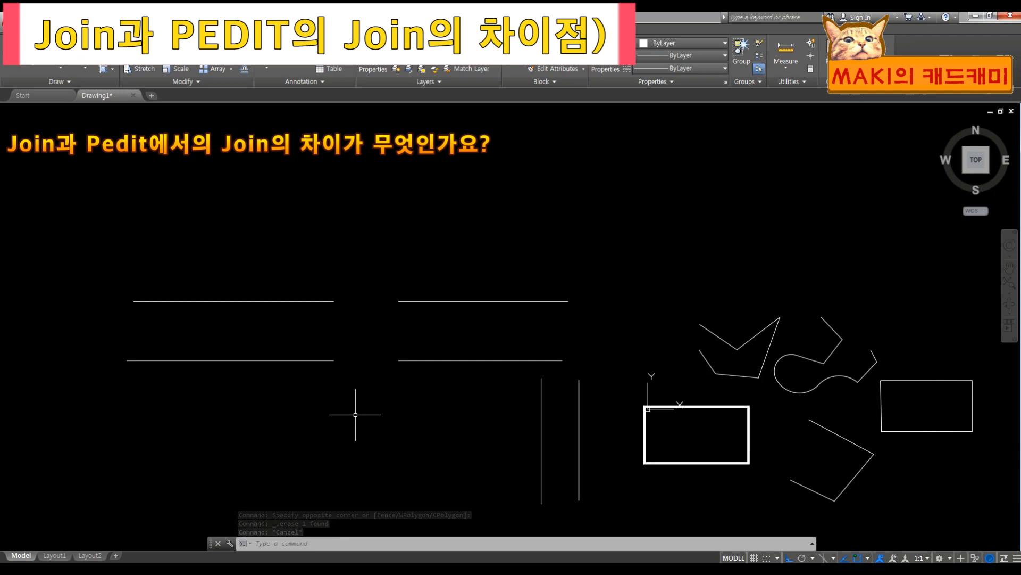
# - Try to join the two lower horizontal segments across their gap with PEDIT's Join option
pyautogui.write('ped')
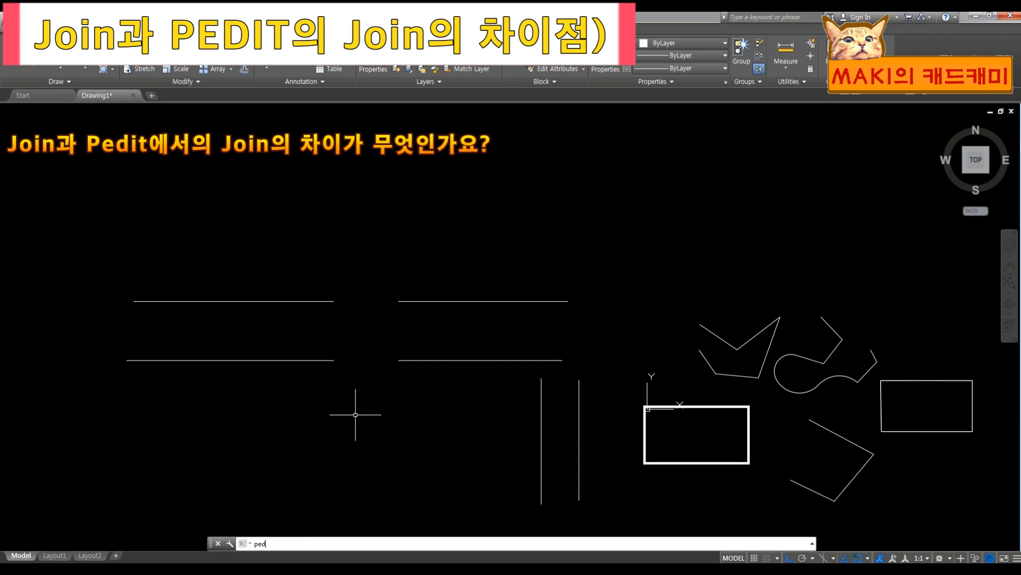
pyautogui.write('it')
pyautogui.press('Return')
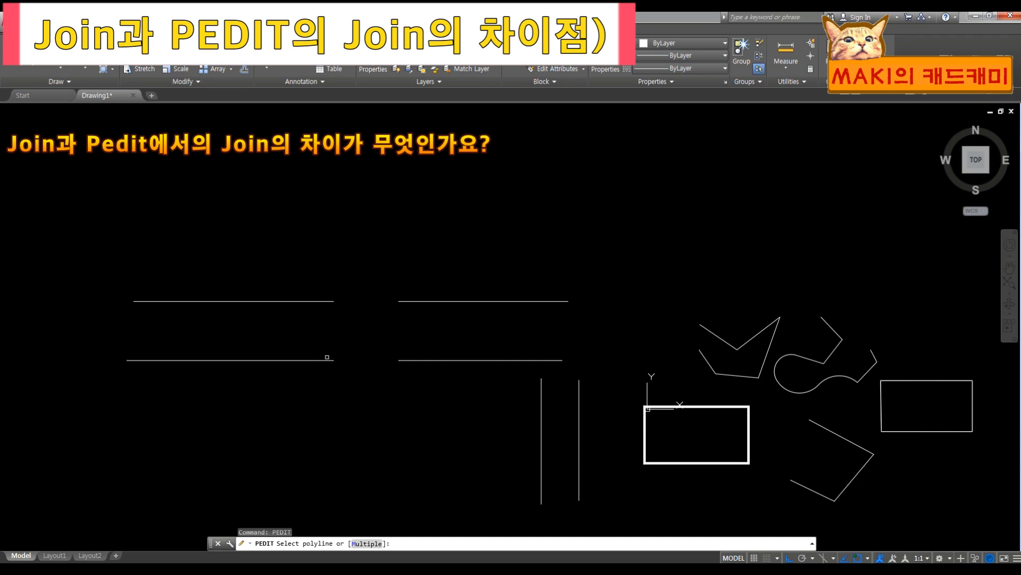
pyautogui.click(321, 361)
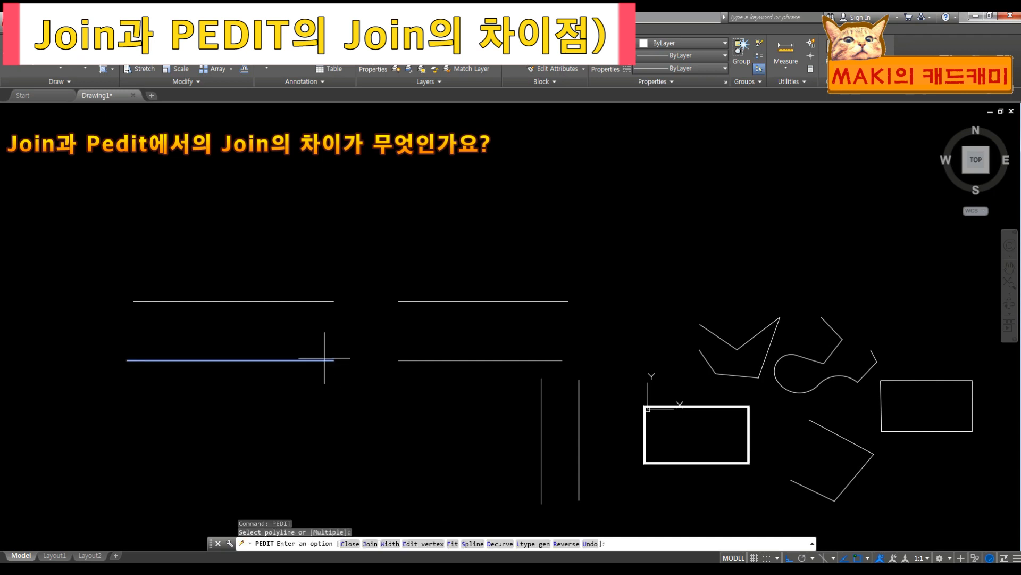
pyautogui.write('j')
pyautogui.press('Return')
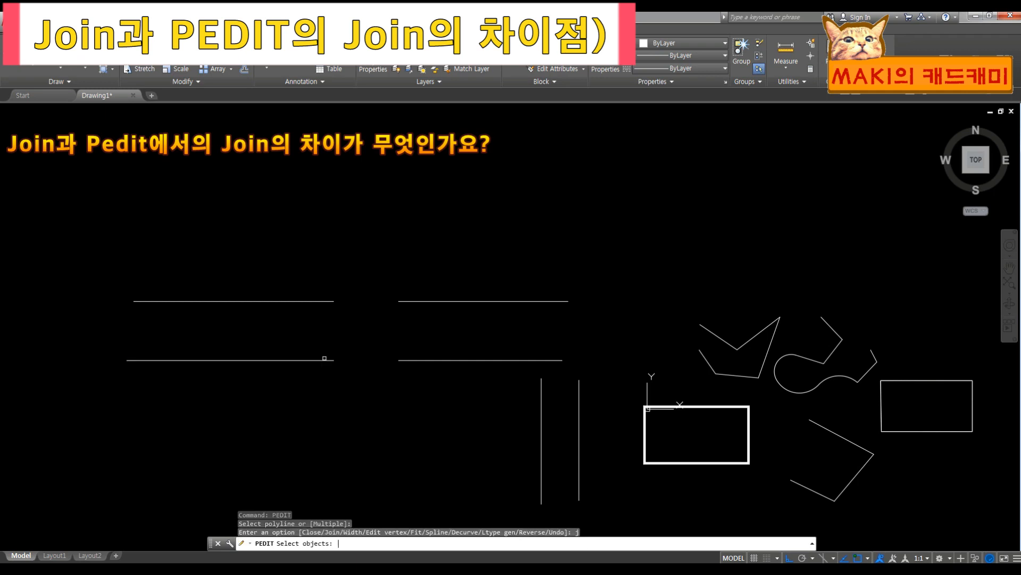
pyautogui.click(328, 361)
pyautogui.click(399, 360)
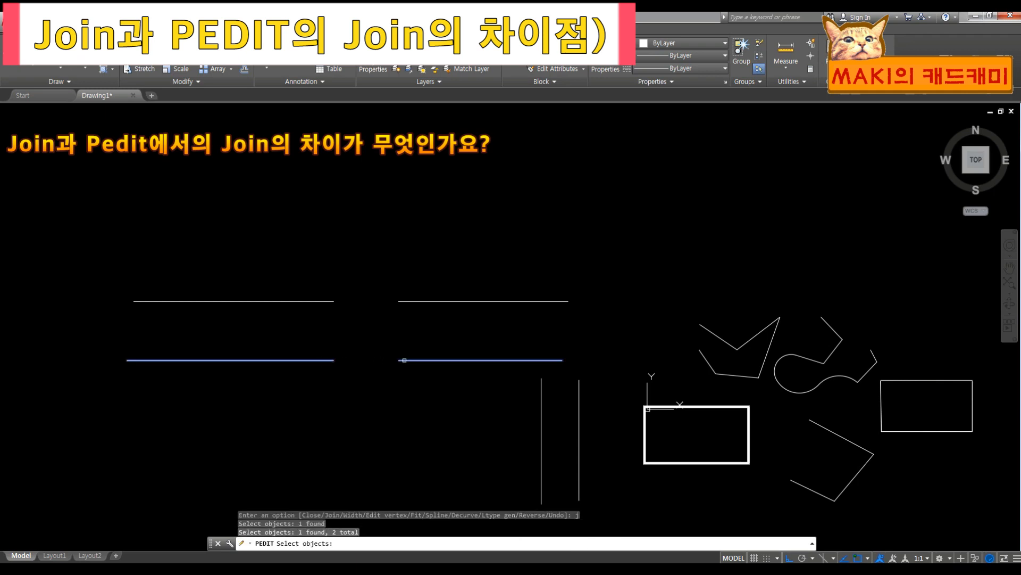
pyautogui.click(417, 382)
pyautogui.click(318, 346)
pyautogui.press('Return')
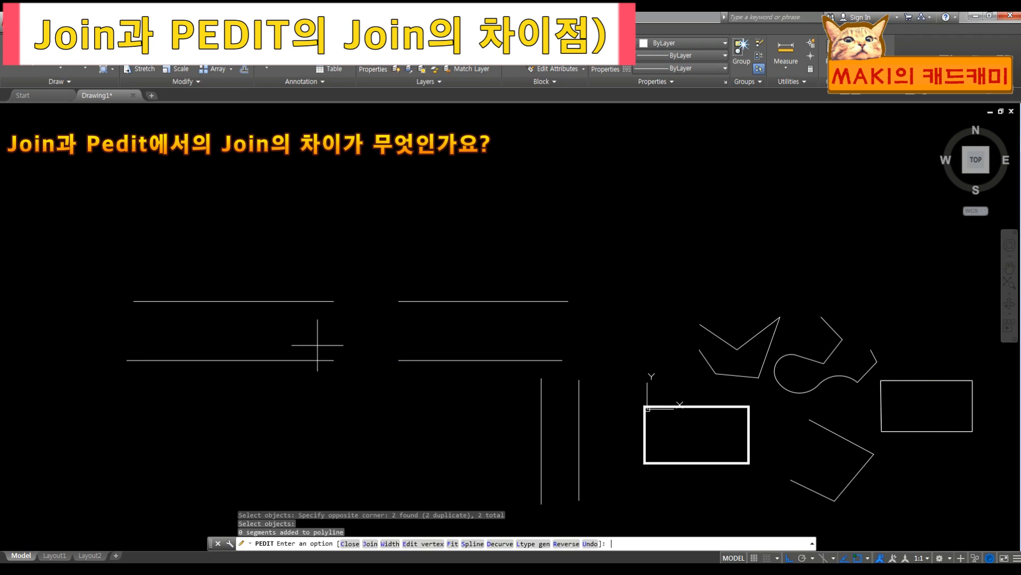
pyautogui.press('Return')
# - Select both lower horizontal segments to check whether they are separate objects
pyautogui.click(314, 360)
pyautogui.click(399, 360)
pyautogui.press('Escape')
pyautogui.press('Escape')
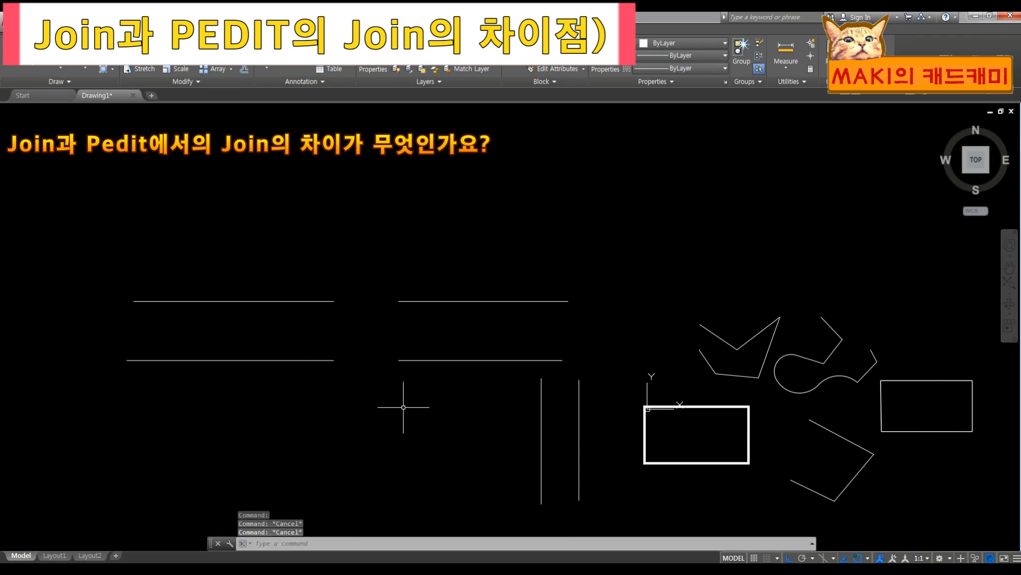
# - Join the two upper horizontal segments across their gap into one line with the JOIN command
pyautogui.write('jo')
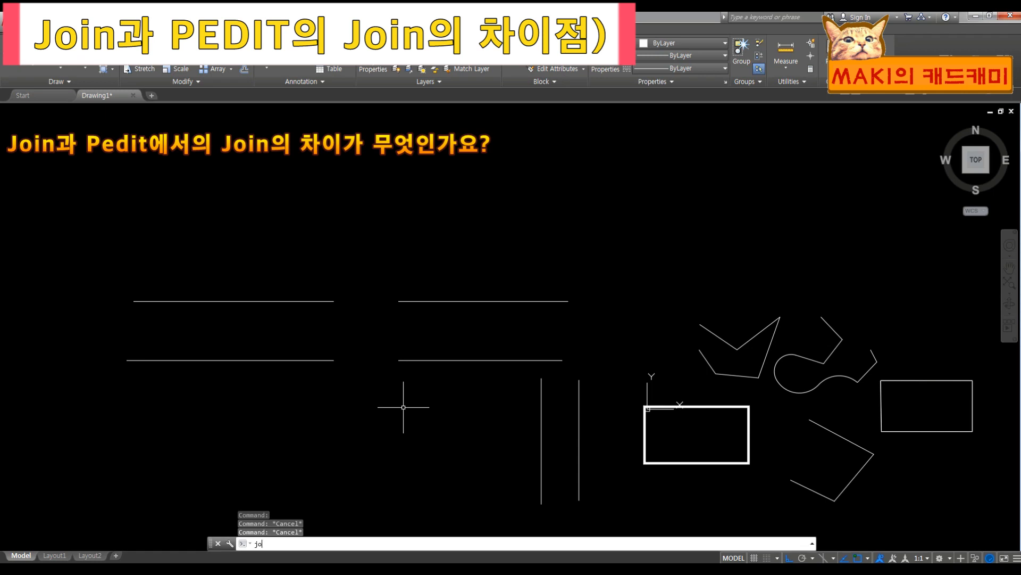
pyautogui.press('Return')
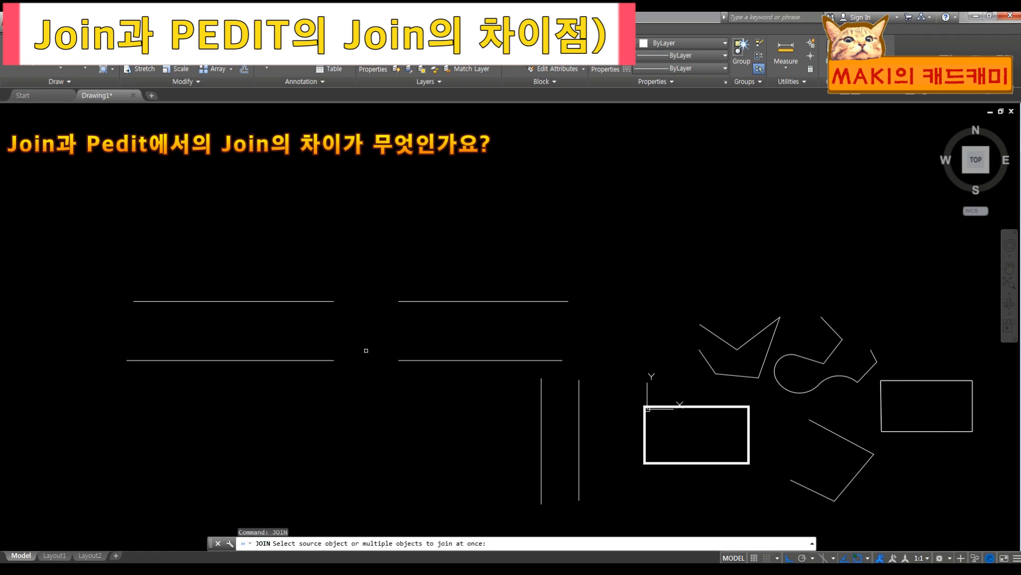
pyautogui.click(330, 301)
pyautogui.click(407, 302)
pyautogui.press('Return')
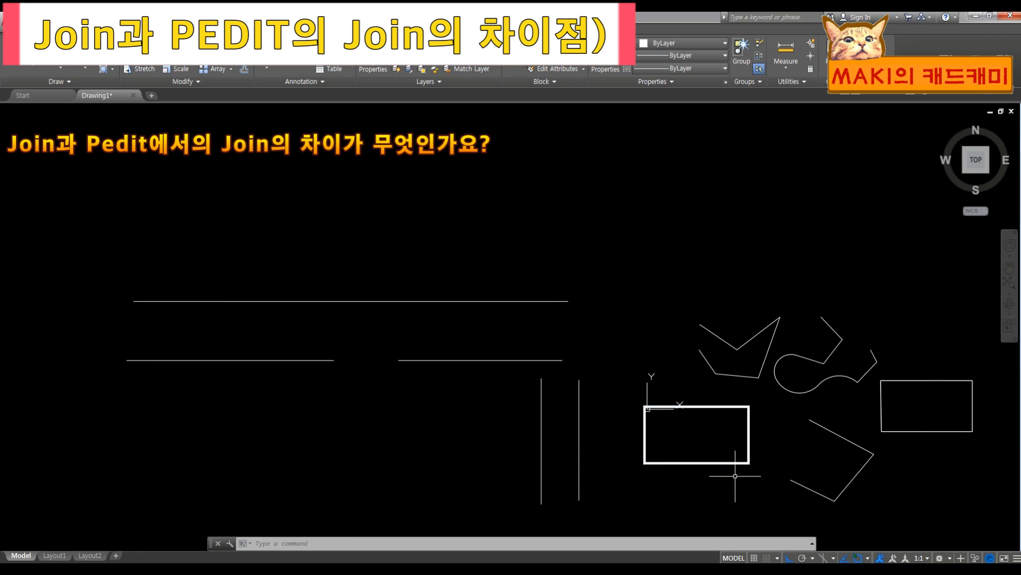
# - Select the open three-segment polyline, the thick rectangle and the zigzag polyline in turn to check whether each is a single object
pyautogui.moveTo(735, 476)
pyautogui.mouseDown(button='middle')
pyautogui.moveTo(643, 423)
pyautogui.moveTo(615, 422)
pyautogui.mouseUp(button='middle')
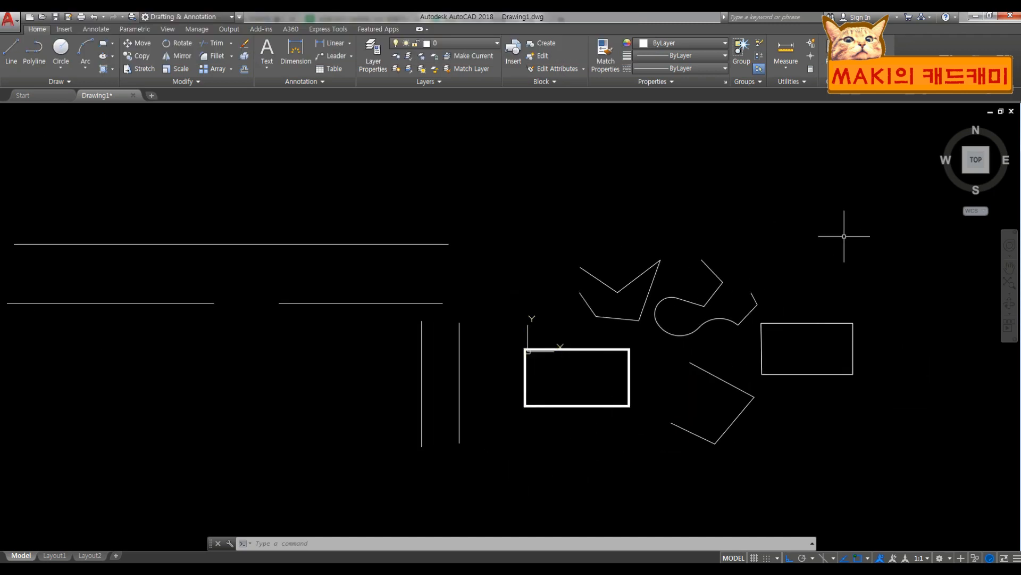
pyautogui.scroll(2, 876, 367)
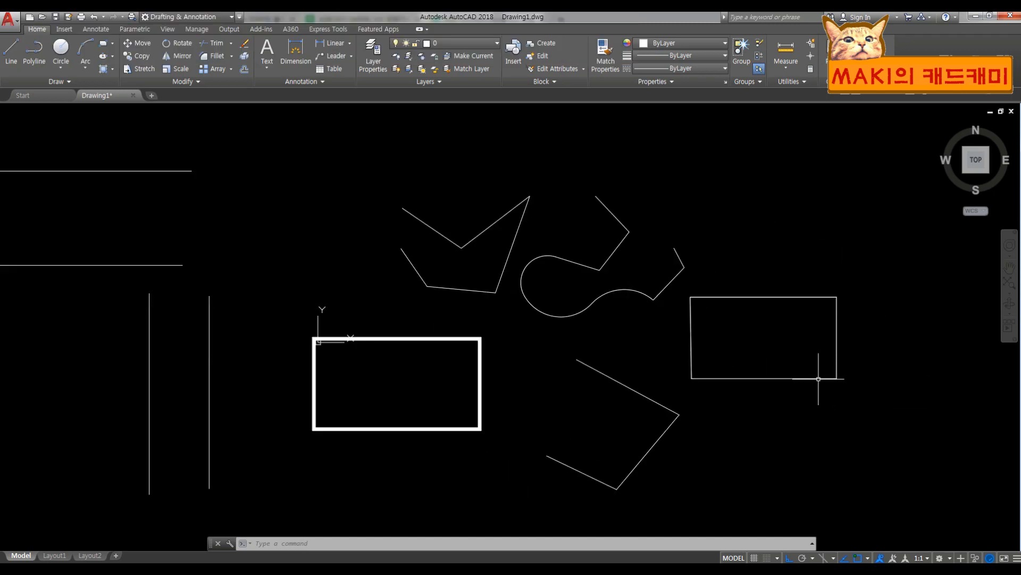
pyautogui.click(567, 463)
pyautogui.click(558, 472)
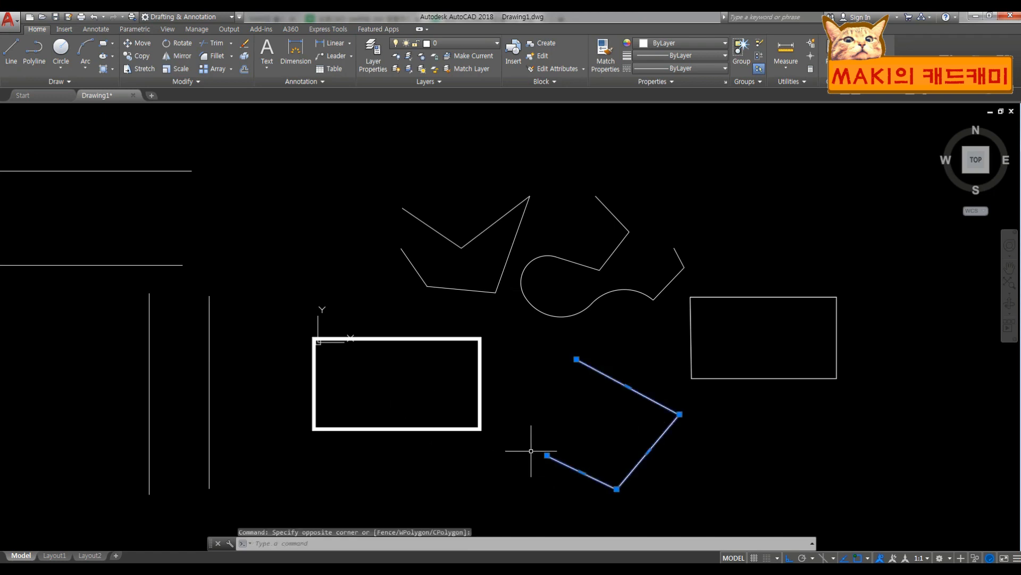
pyautogui.press('Escape')
pyautogui.press('Escape')
pyautogui.click(462, 429)
pyautogui.click(365, 456)
pyautogui.press('Escape')
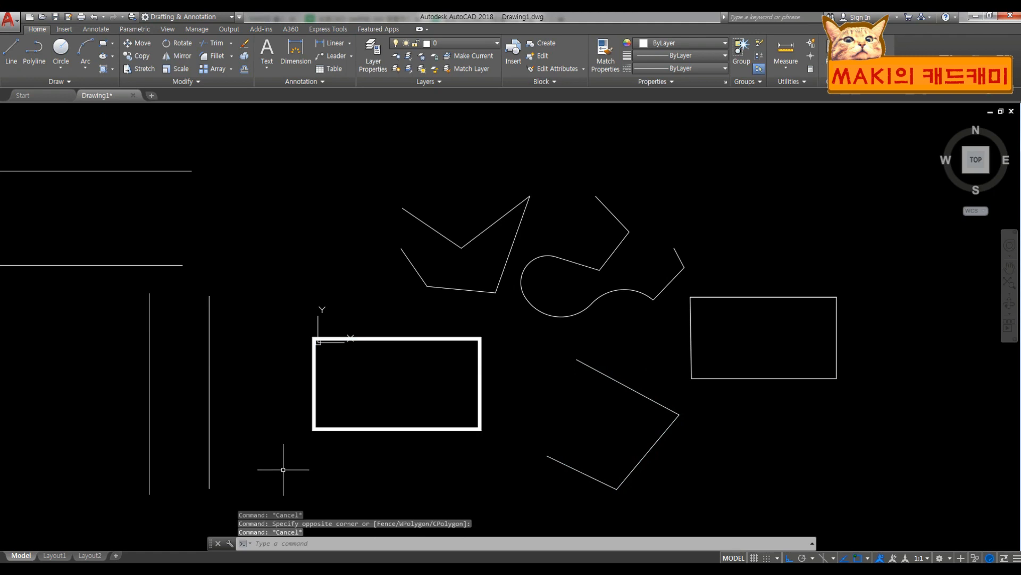
pyautogui.click(455, 311)
pyautogui.click(433, 272)
pyautogui.press('Escape')
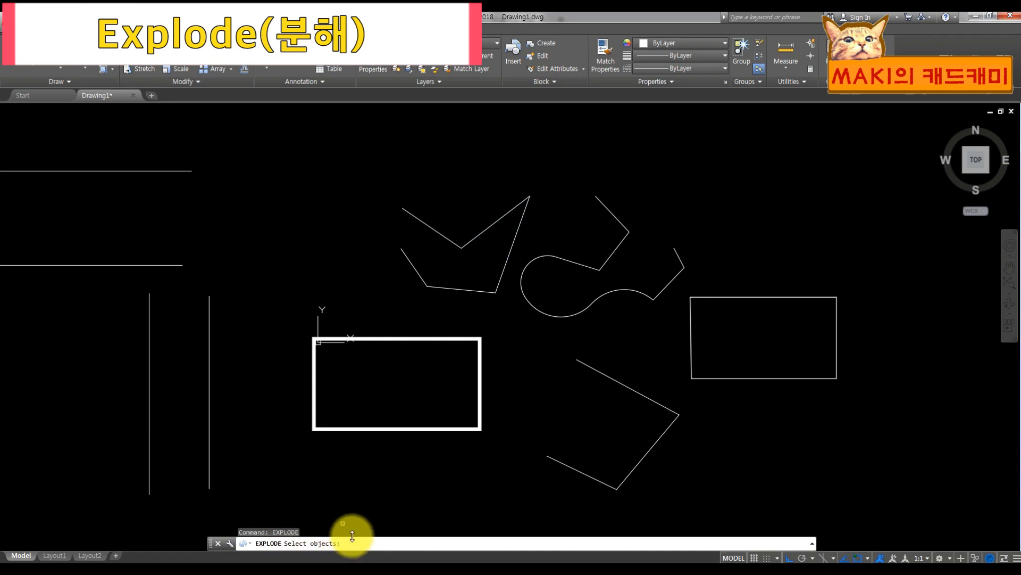
# - Explode the thick rectangle into separate lines and check its edges by selecting them
pyautogui.click(462, 447)
pyautogui.click(384, 346)
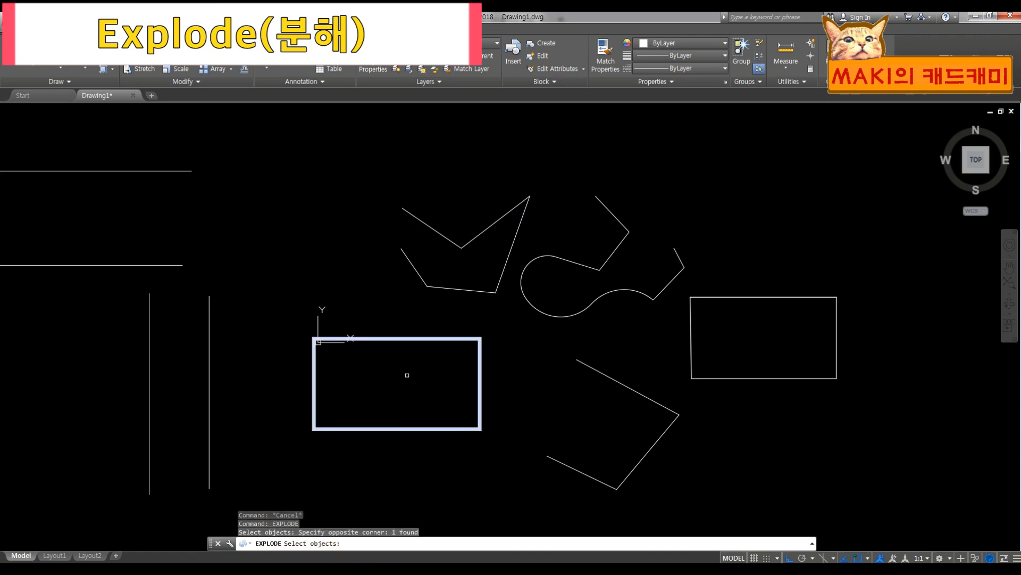
pyautogui.press('Return')
pyautogui.click(419, 427)
pyautogui.click(401, 463)
pyautogui.click(485, 387)
pyautogui.click(433, 373)
pyautogui.press('Escape')
pyautogui.press('Escape')
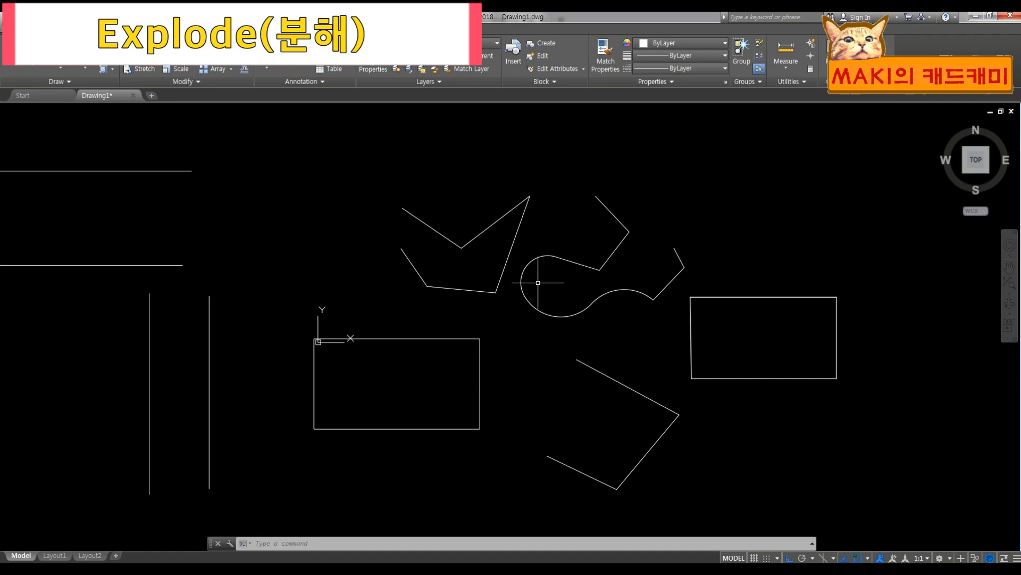
# - Explode the zigzag polyline above the rectangle into separate lines and check its bottom segment by selecting it
pyautogui.click(500, 304)
pyautogui.click(484, 276)
pyautogui.press('Escape')
pyautogui.press('Escape')
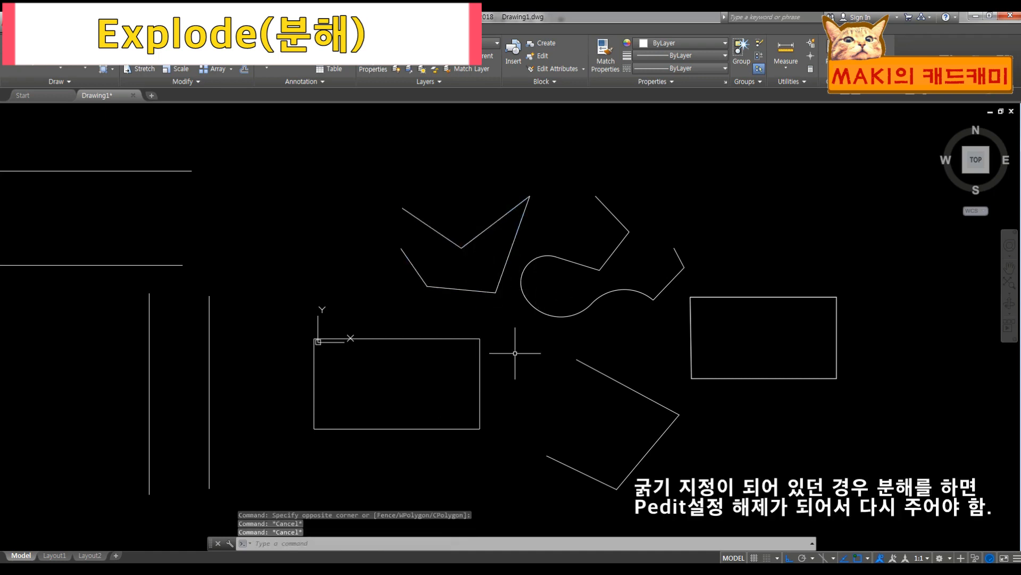
pyautogui.write('xx')
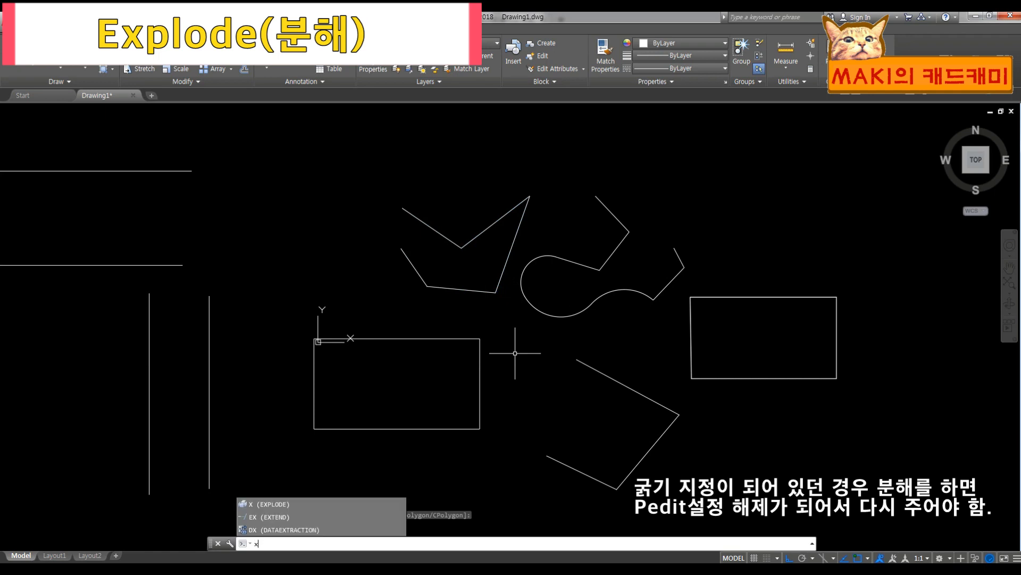
pyautogui.press('Return')
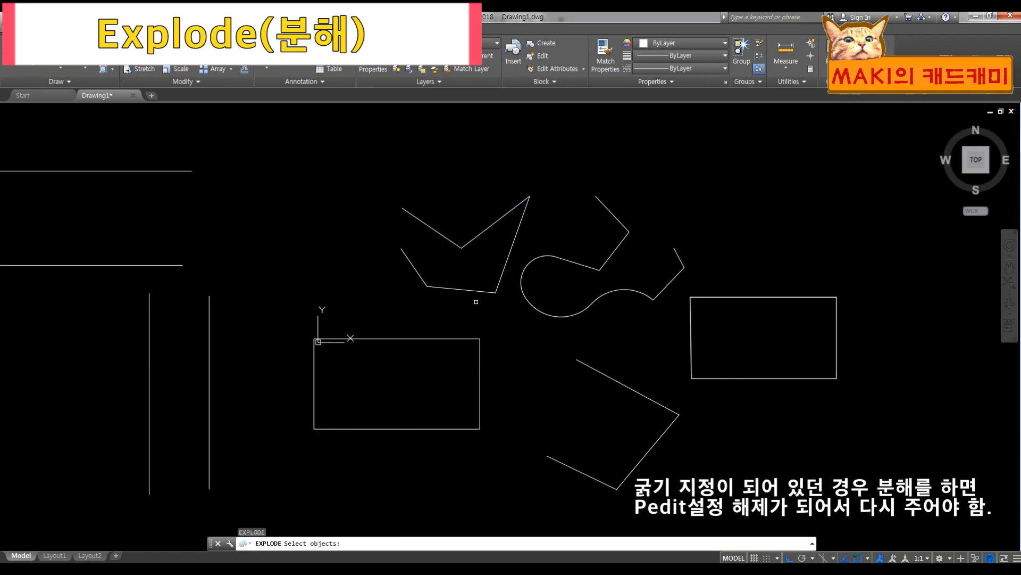
pyautogui.click(457, 288)
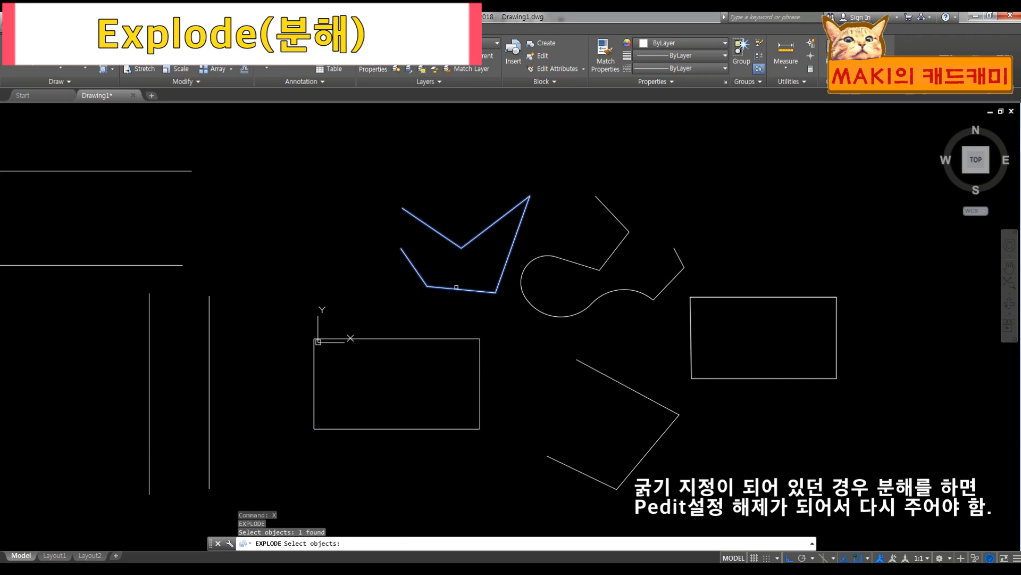
pyautogui.press('Return')
pyautogui.click(455, 290)
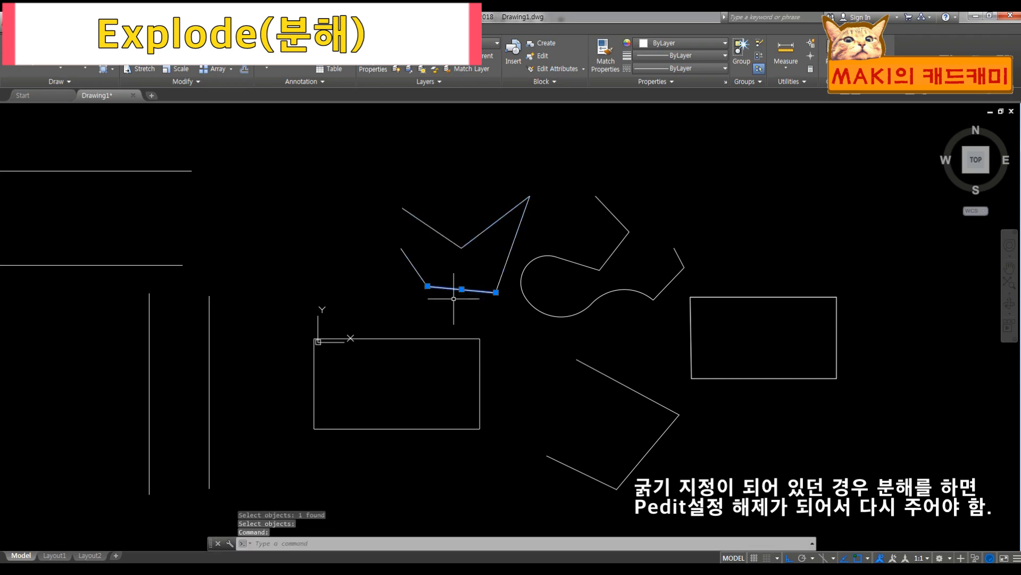
pyautogui.press('Escape')
pyautogui.press('Escape')
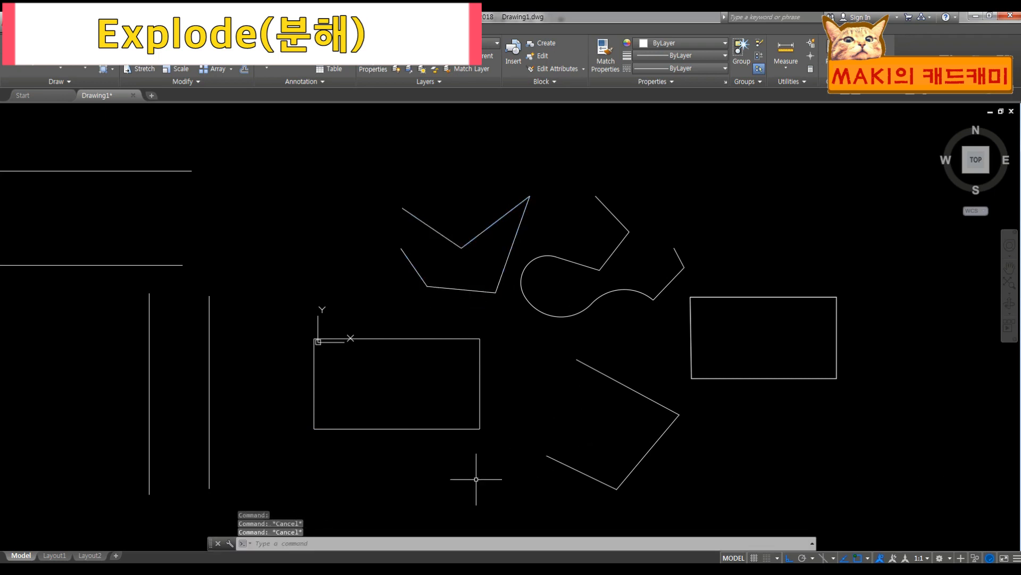
# - Select the exploded rectangle's bottom edge to check whether it is a separate line
pyautogui.moveTo(476, 478); pyautogui.dragTo(519, 474, button='middle')
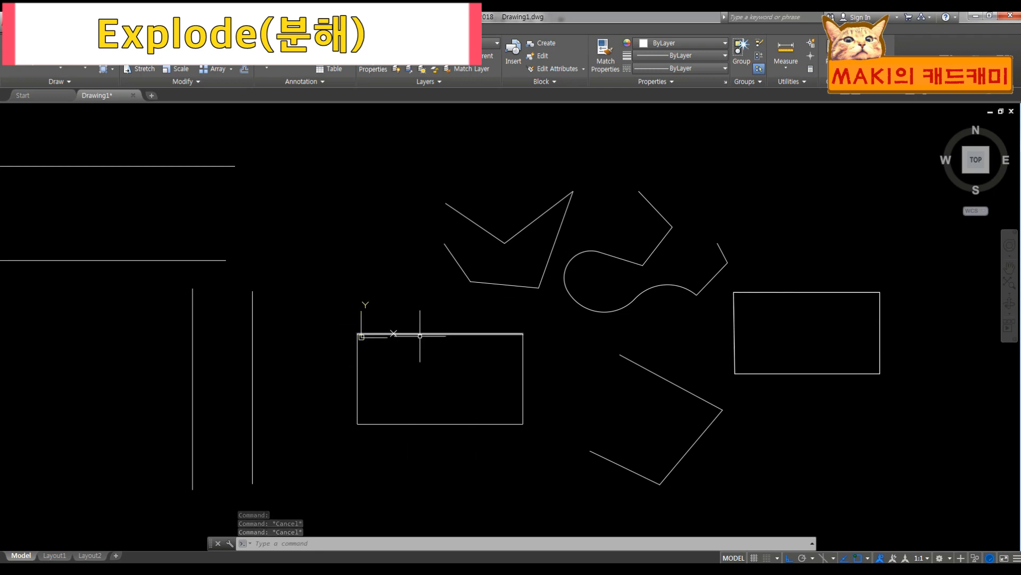
pyautogui.click(447, 449)
pyautogui.click(408, 395)
pyautogui.press('Escape')
pyautogui.press('Escape')
pyautogui.scroll(5, 412, 417)
pyautogui.scroll(-5, 411, 418)
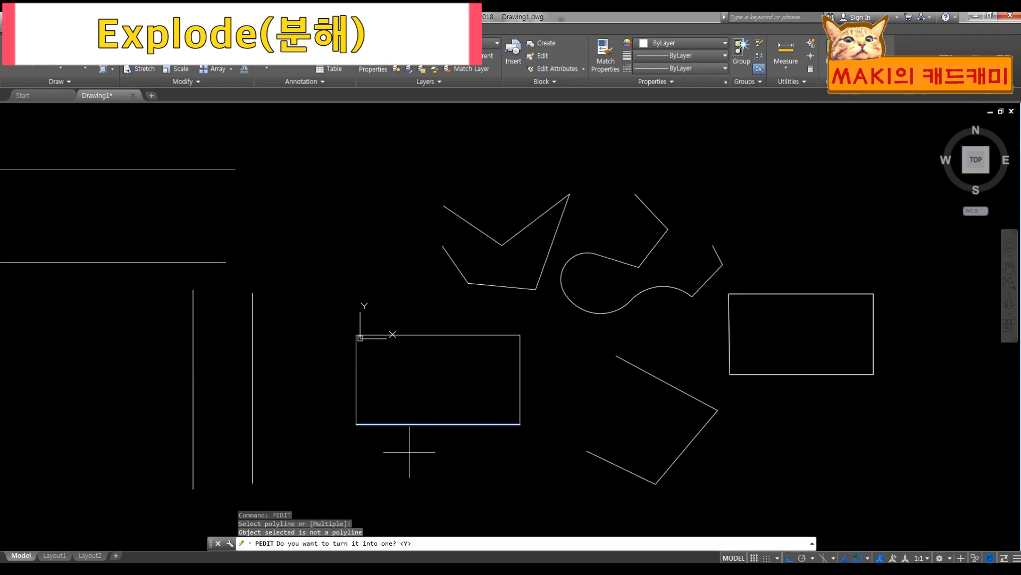
pyautogui.press('Return')
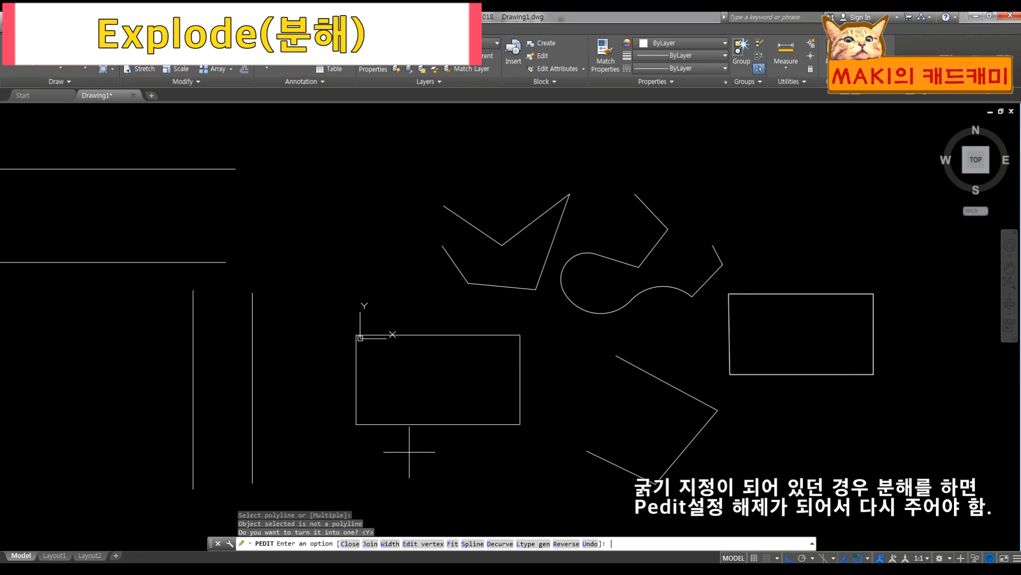
pyautogui.write('e')
pyautogui.press('Return')
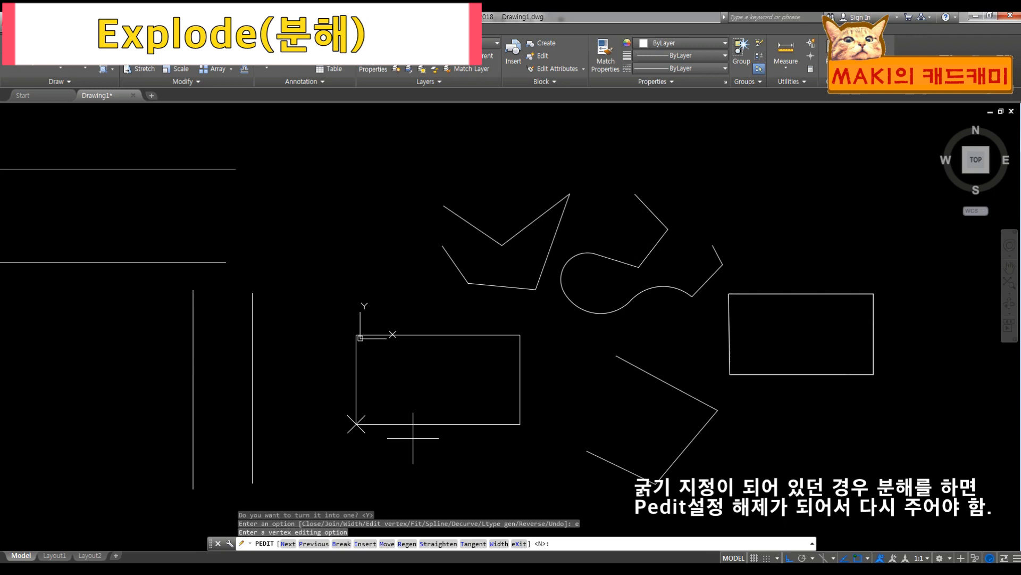
pyautogui.press('Escape')
pyautogui.press('Escape')
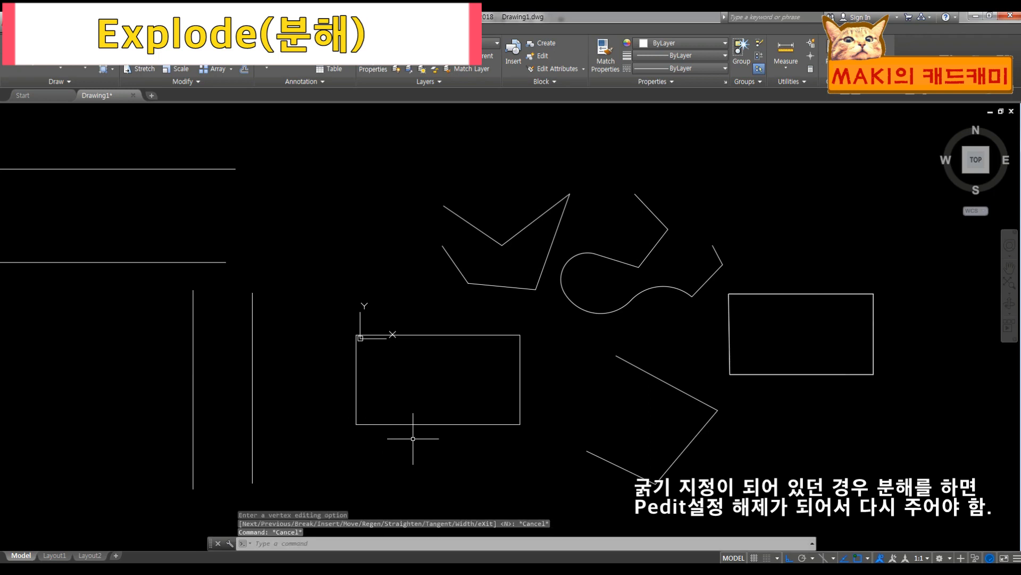
# - Convert the exploded rectangle's left edge into a polyline with PEDIT and set its width to 50
pyautogui.write('pedi')
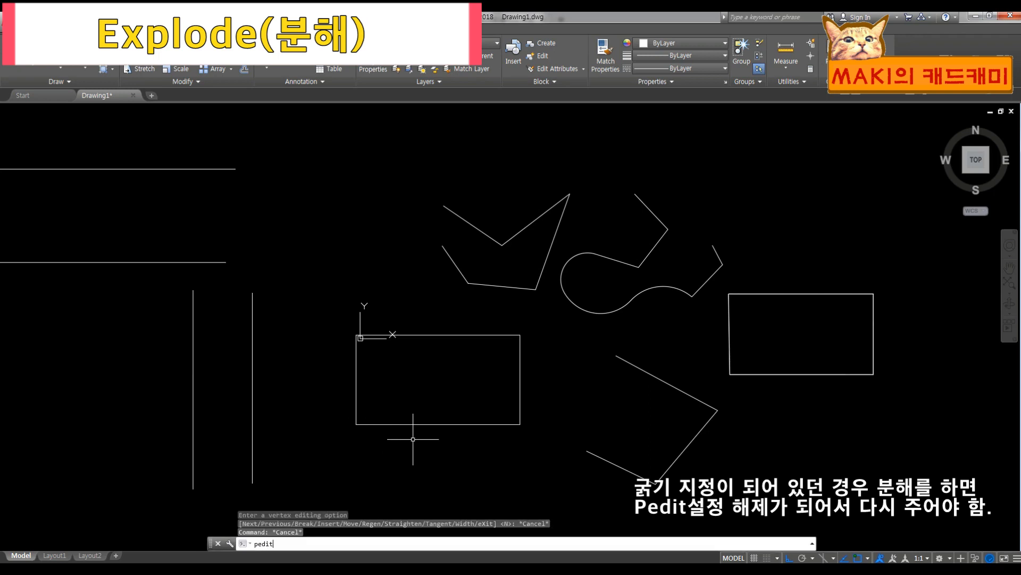
pyautogui.write('t')
pyautogui.press('Return')
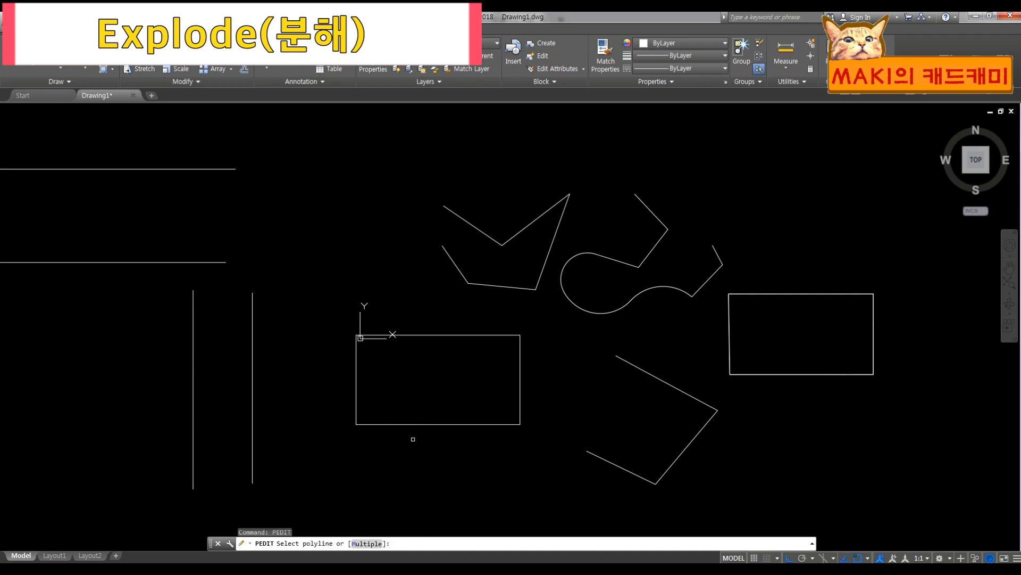
pyautogui.click(558, 434)
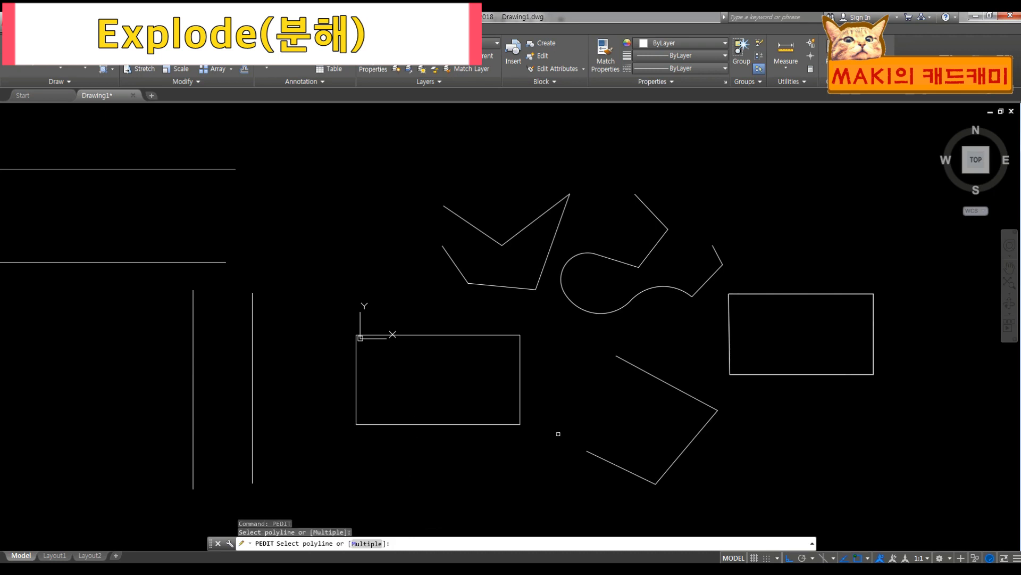
pyautogui.click(355, 361)
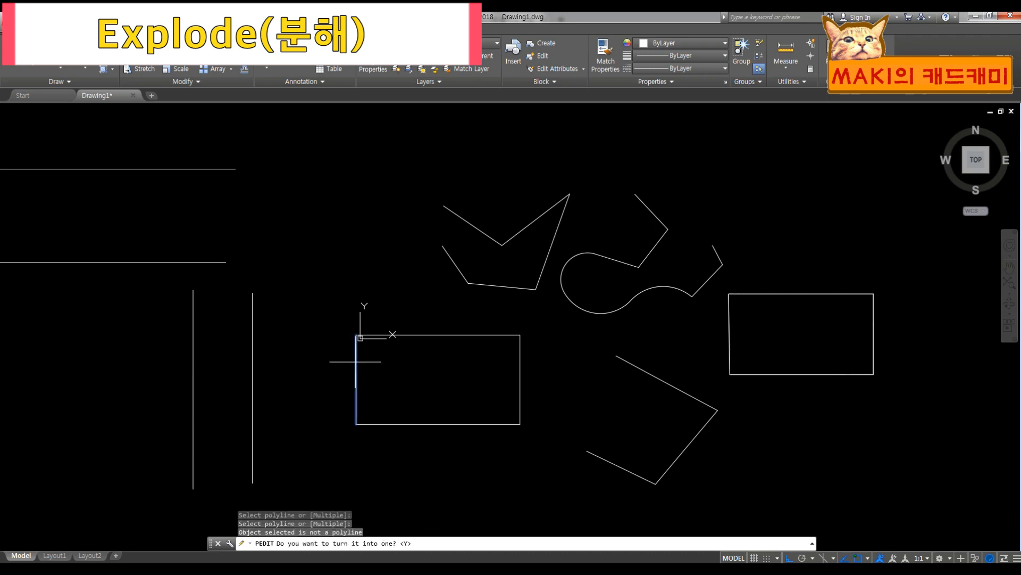
pyautogui.press('Return')
pyautogui.write('w')
pyautogui.press('Return')
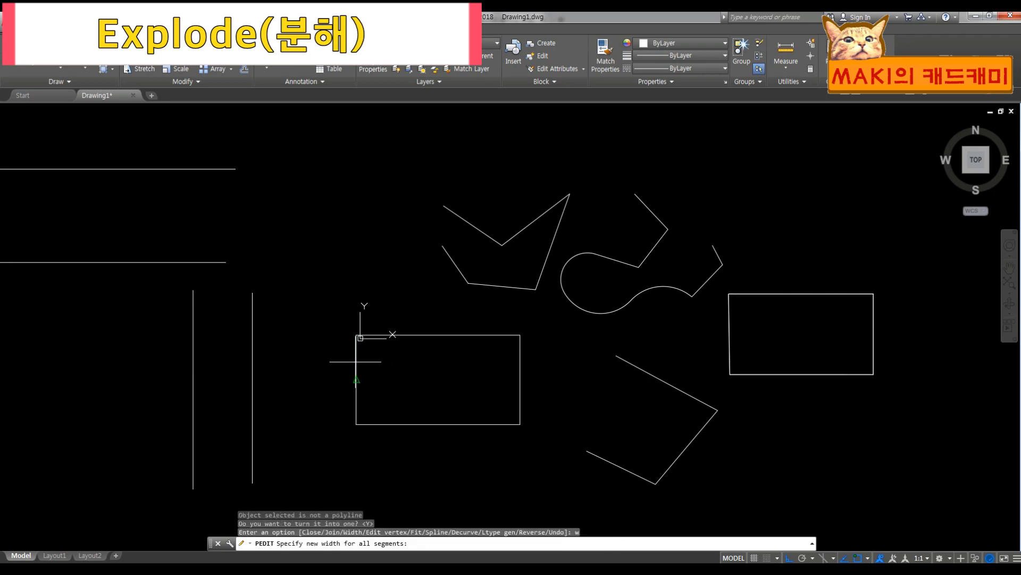
pyautogui.write('50')
pyautogui.press('Return')
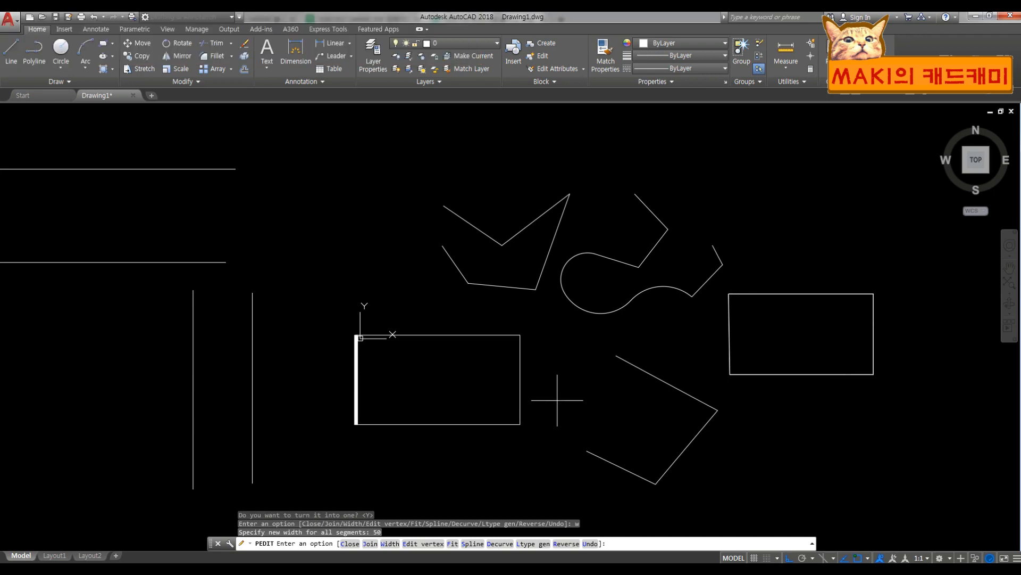
pyautogui.scroll(-3, 557, 399)
pyautogui.moveTo(397, 417)
pyautogui.mouseDown(button='middle')
pyautogui.moveTo(467, 413)
pyautogui.moveTo(407, 435)
pyautogui.mouseUp(button='middle')
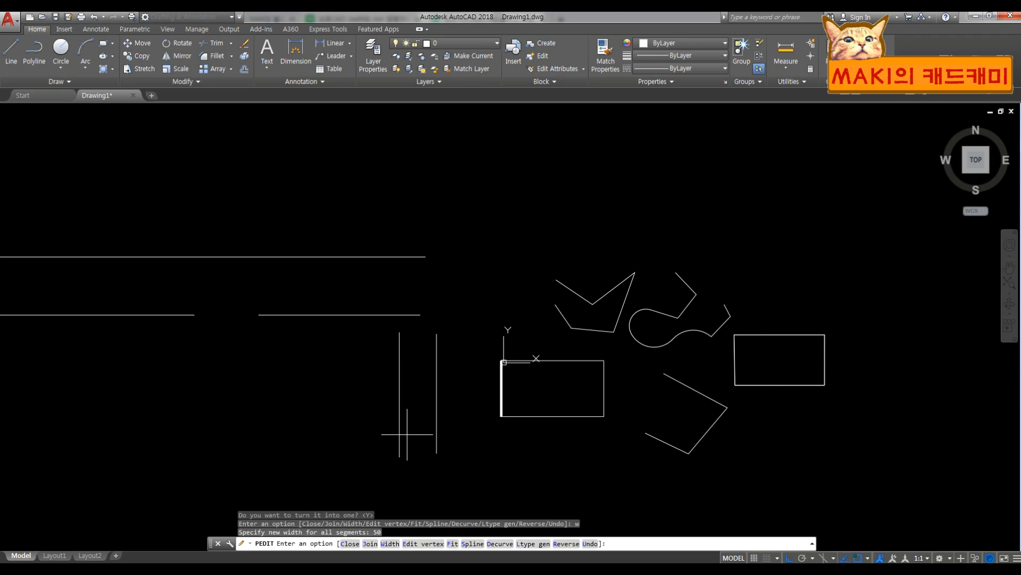
pyautogui.press('Escape')
pyautogui.press('Escape')
pyautogui.press('Escape')
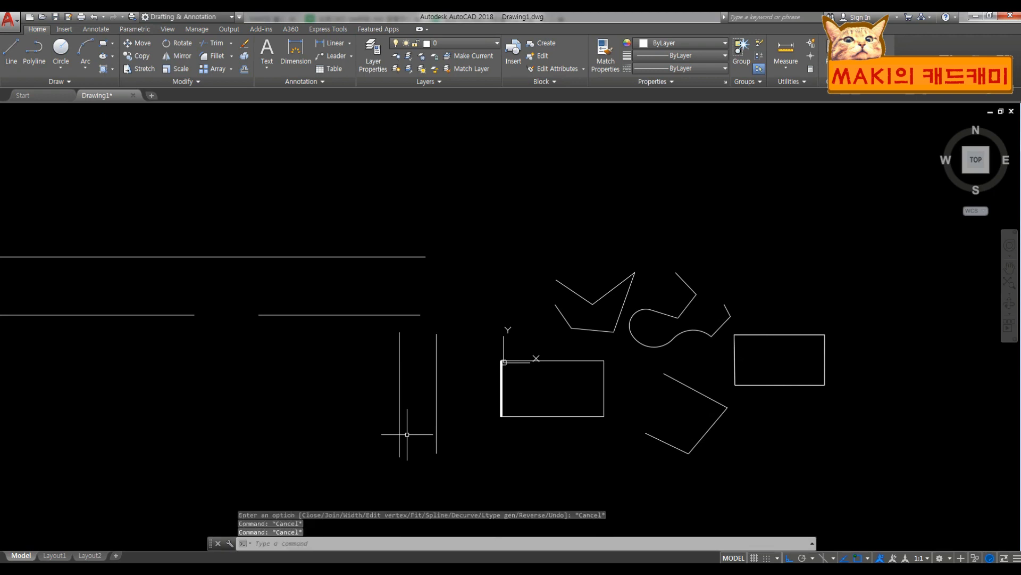